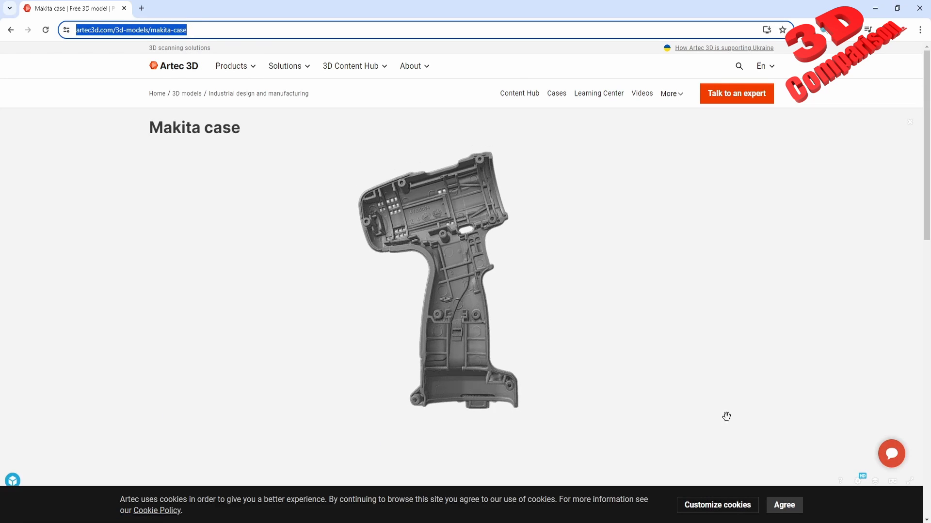
- Examine the Makita case model page and the file formats offered under its free download
drag(928, 171, 925, 280)
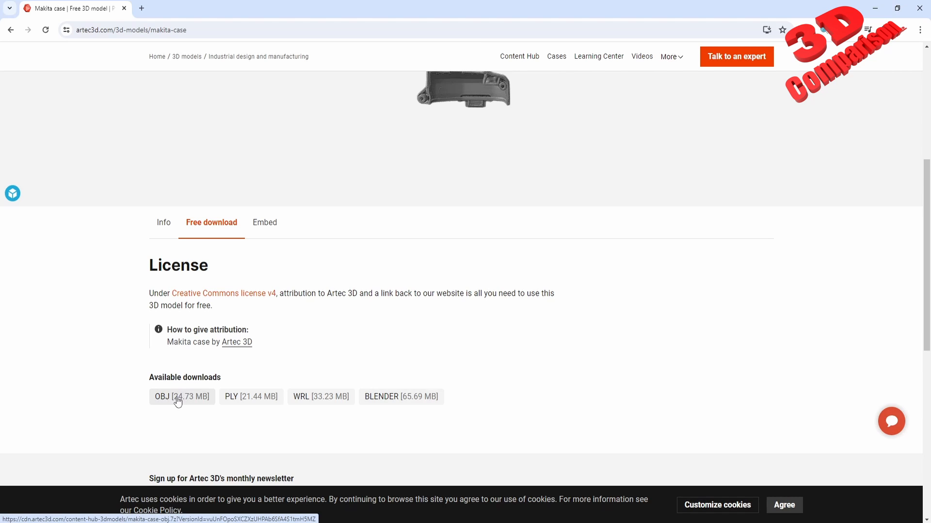
scroll(369, 376, up, 5)
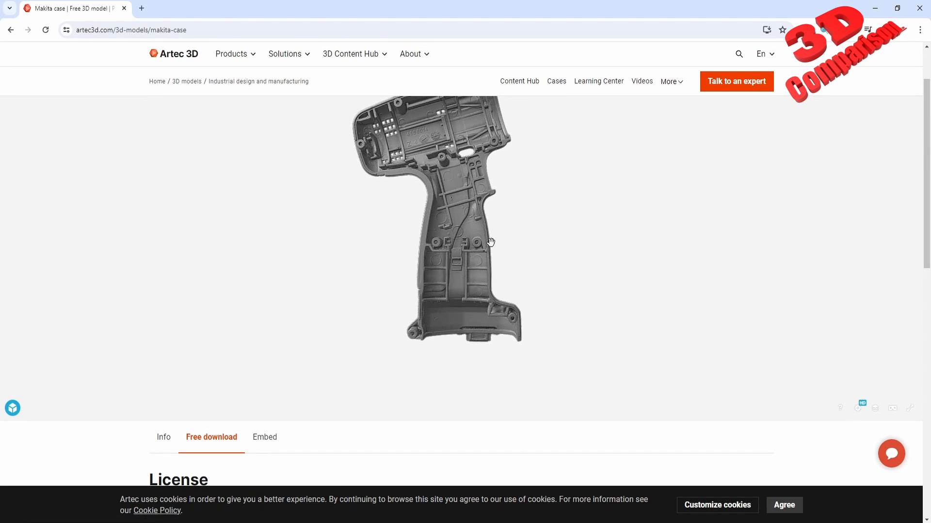
scroll(489, 264, up, 5)
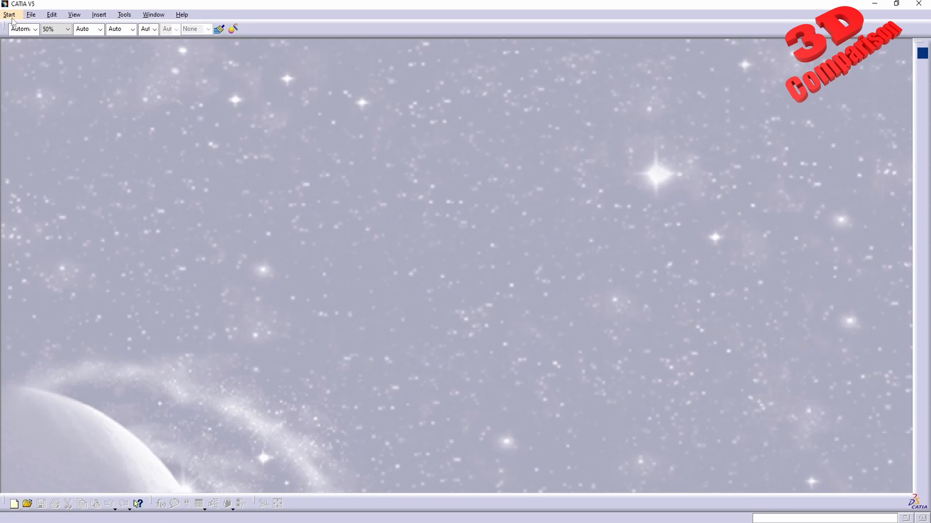
- In CATIA V5, create a new hybrid-design part named Part1 in the Digitized Shape Editor workbench
click(12, 17)
mouse_move(62, 50)
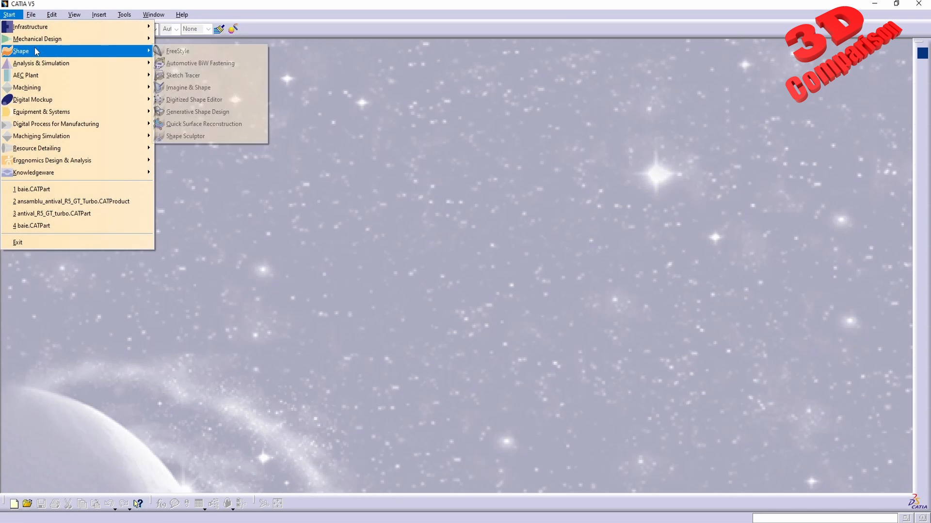
click(238, 101)
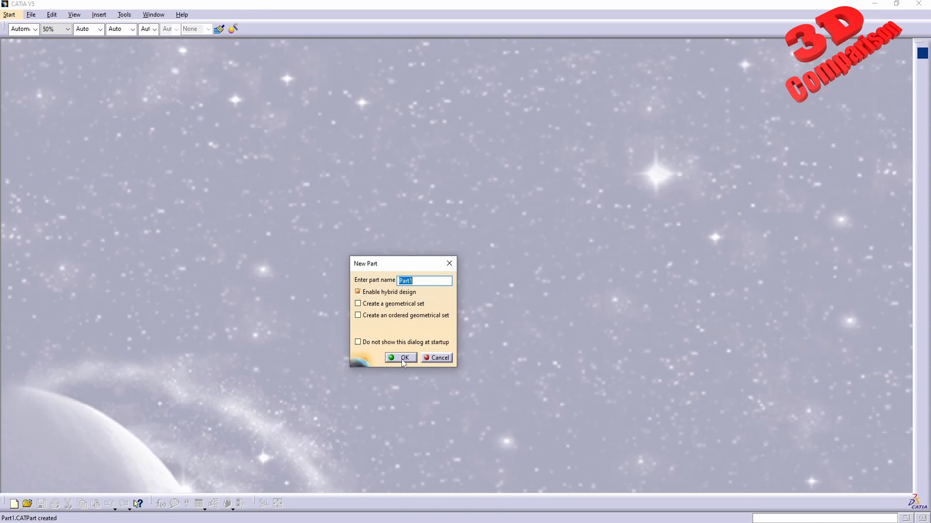
click(401, 358)
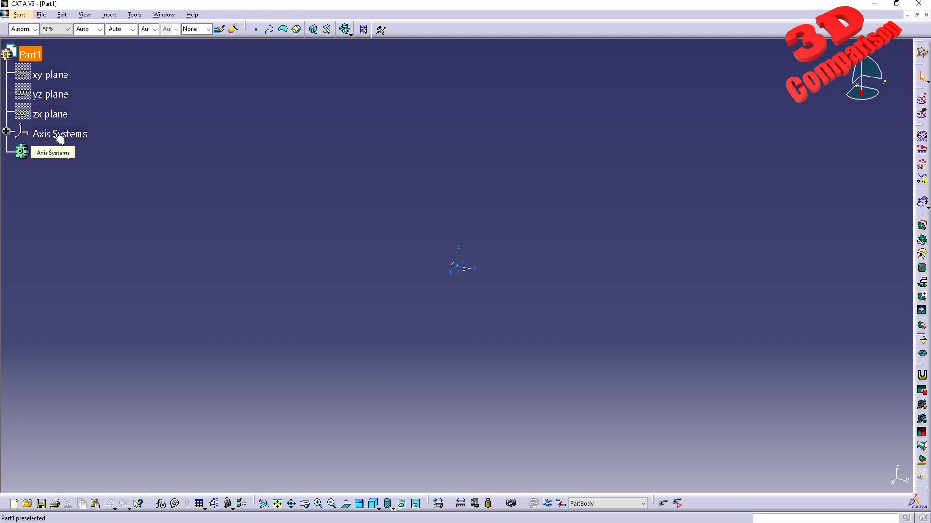
- Examine the part's axis system and the Part Document option that creates an axis system in new parts
click(6, 131)
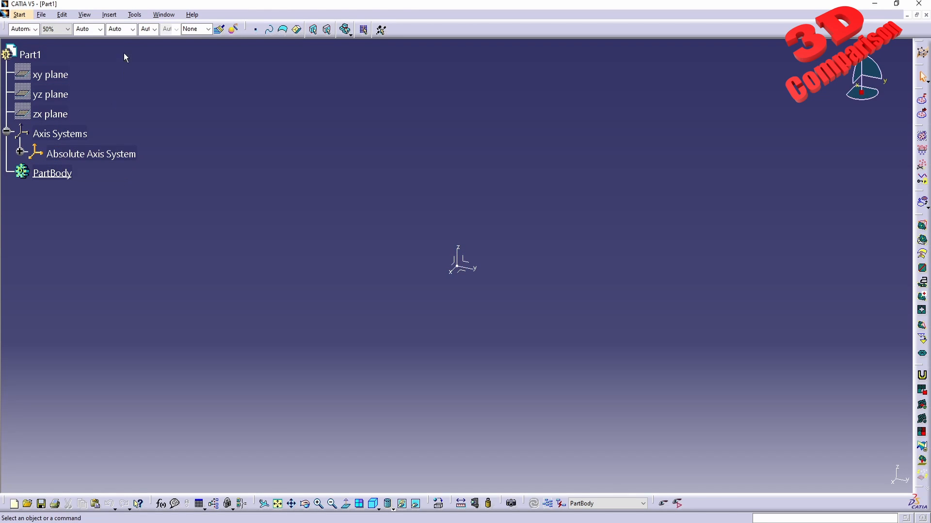
click(135, 15)
click(176, 167)
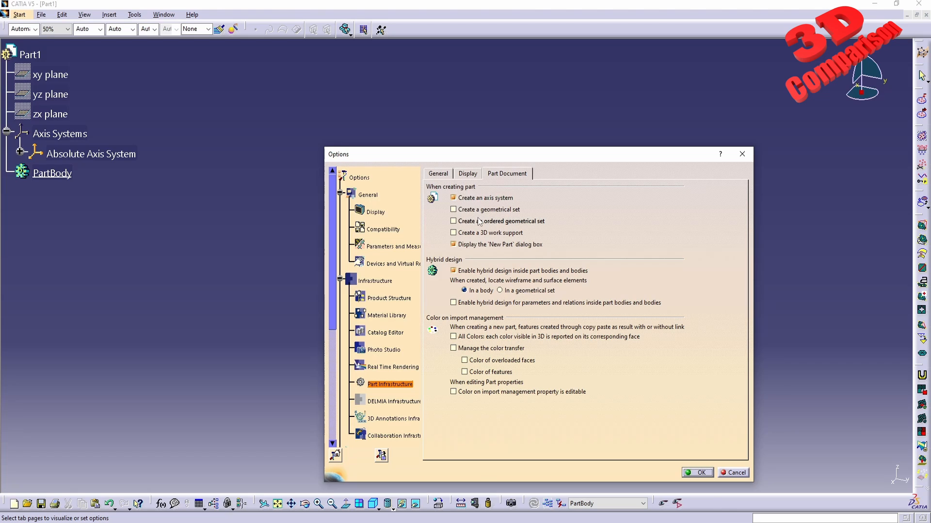
click(697, 473)
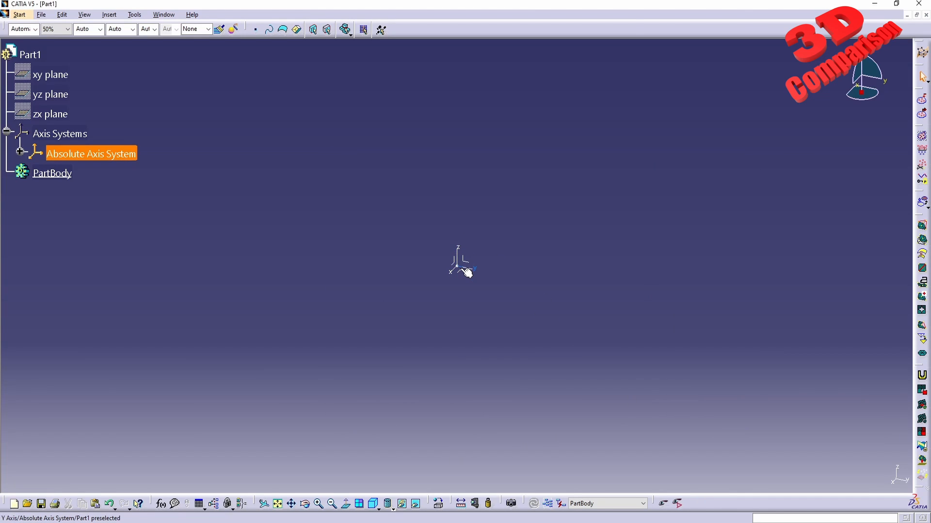
- Load makita.stl from the desktop as a grouped STL mesh with scale factor 1 and millimetre file units
click(921, 99)
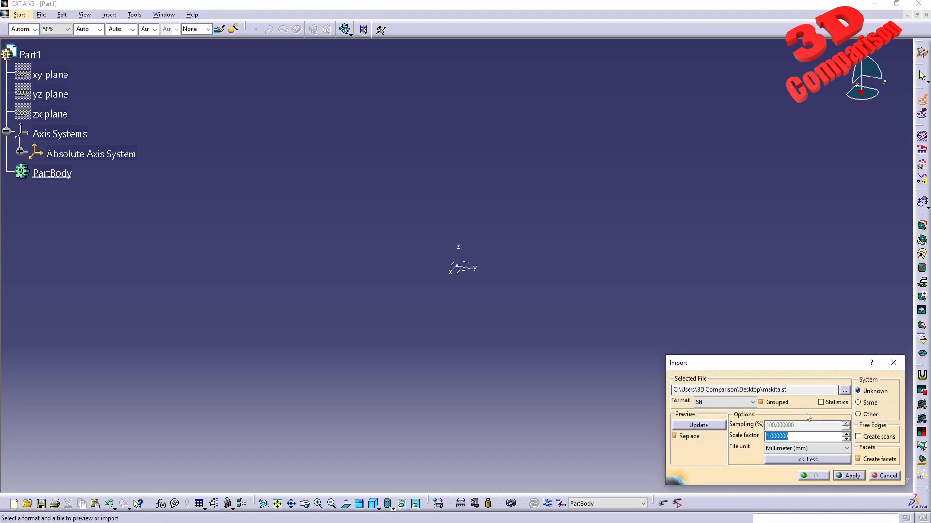
drag(805, 388, 591, 385)
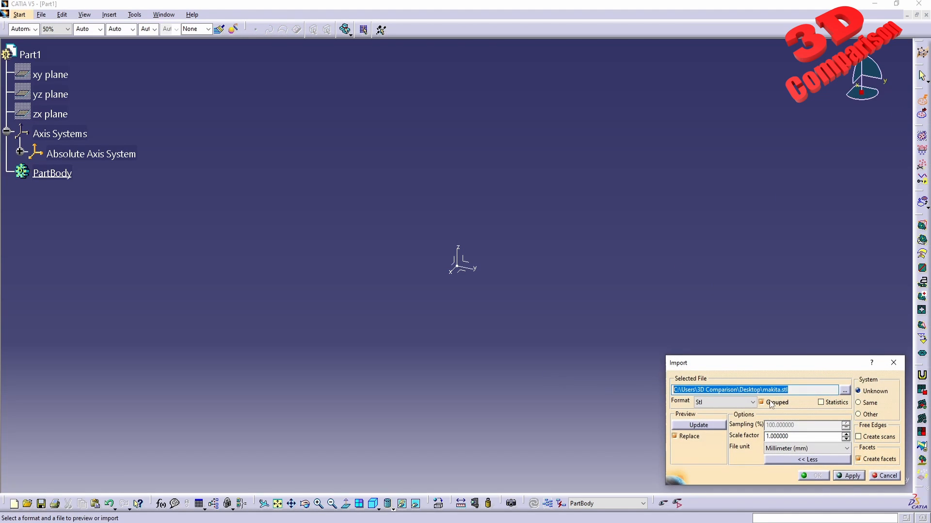
click(844, 476)
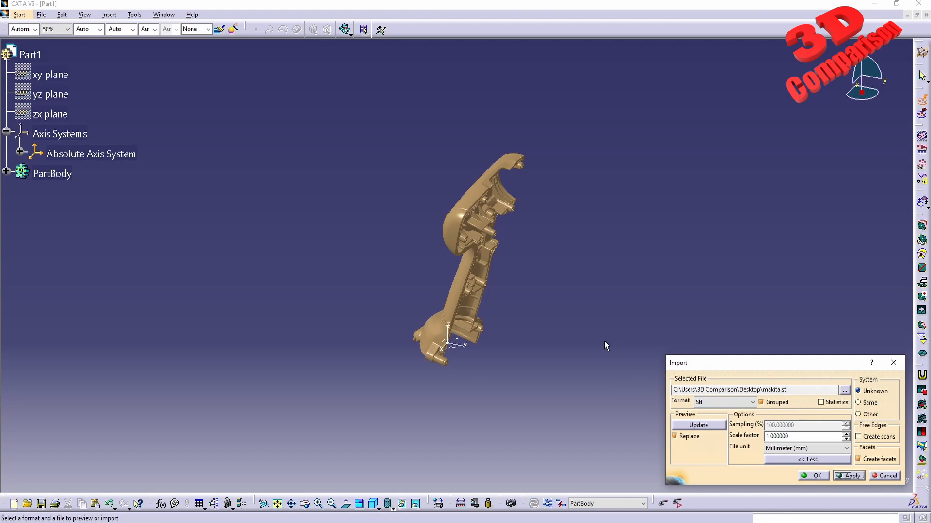
- Check the mesh's orientation against the absolute axis system, including in the standard top view, and accept the import
middle_drag(565, 359, 415, 224)
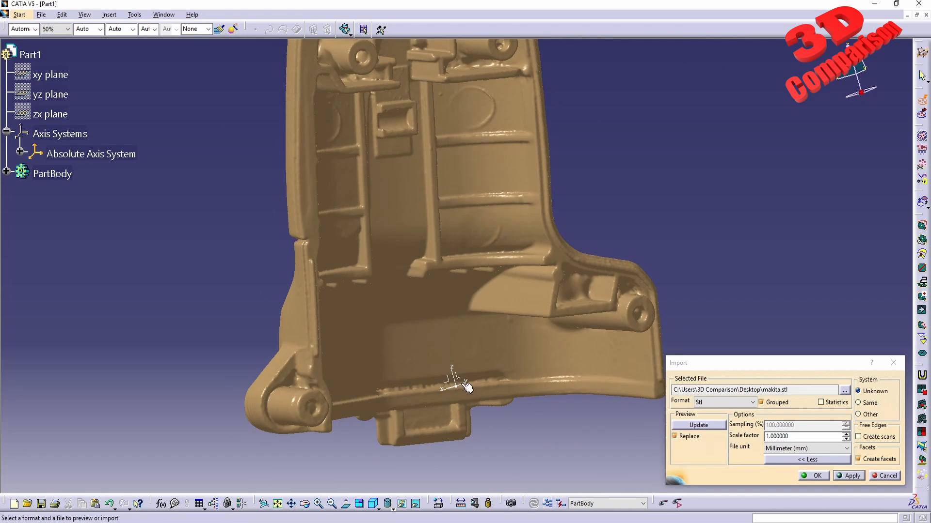
middle_drag(490, 243, 574, 402)
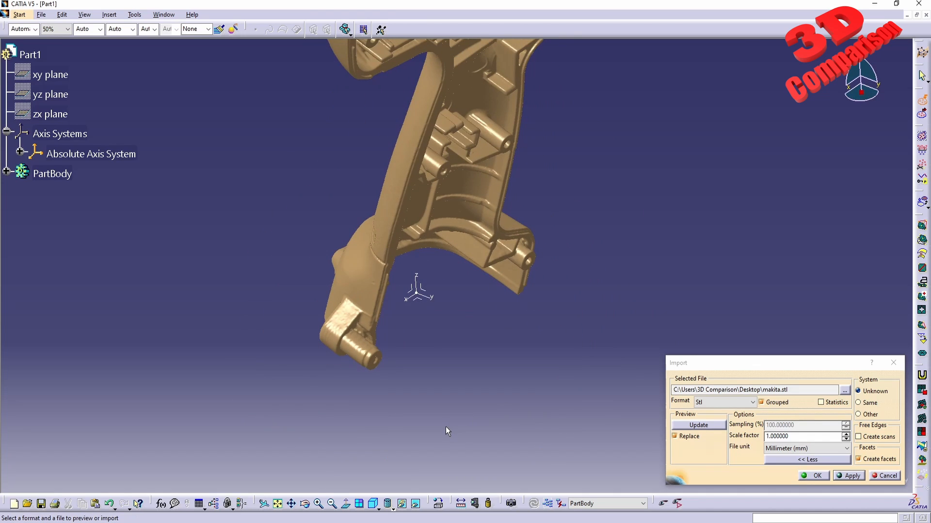
click(374, 504)
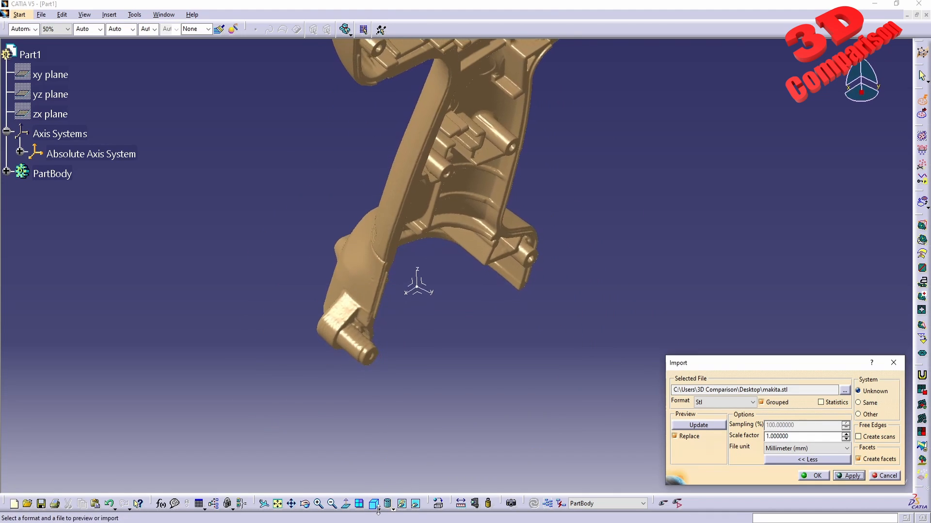
click(388, 487)
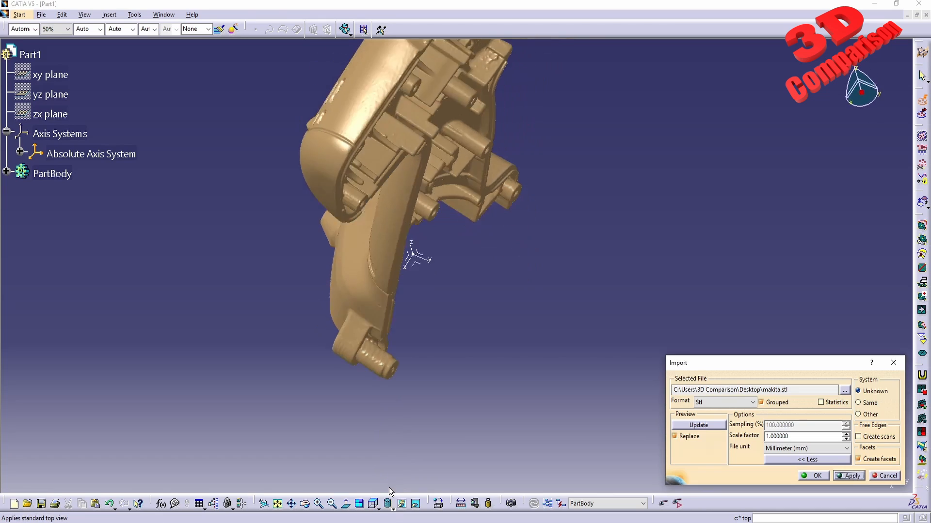
middle_drag(388, 242, 399, 288)
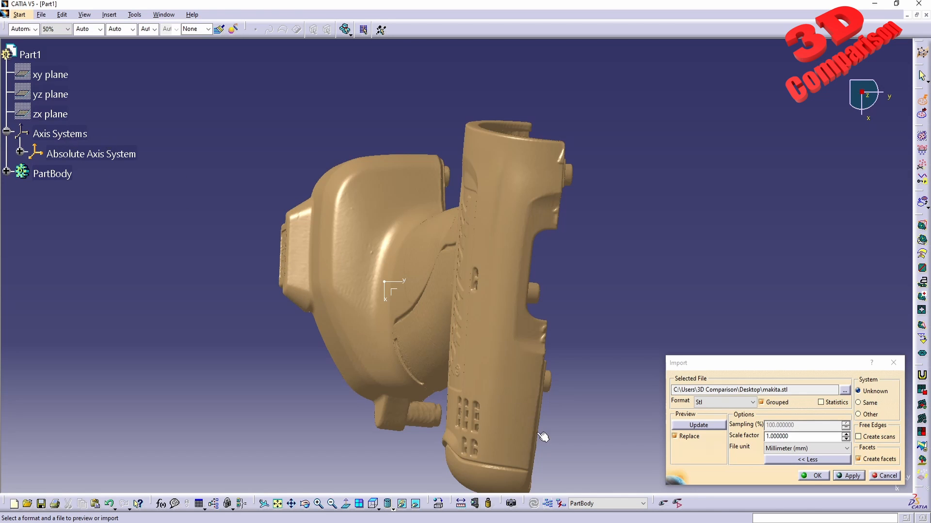
middle_drag(542, 438, 599, 384)
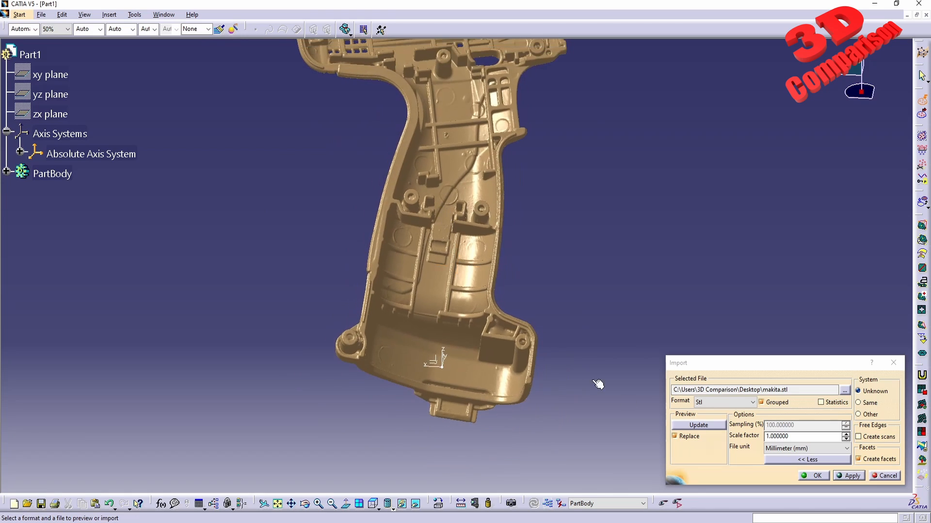
click(810, 475)
- Switch the part to the Quick Surface Reconstruction workbench
middle_drag(594, 243, 587, 270)
middle_drag(525, 261, 479, 298)
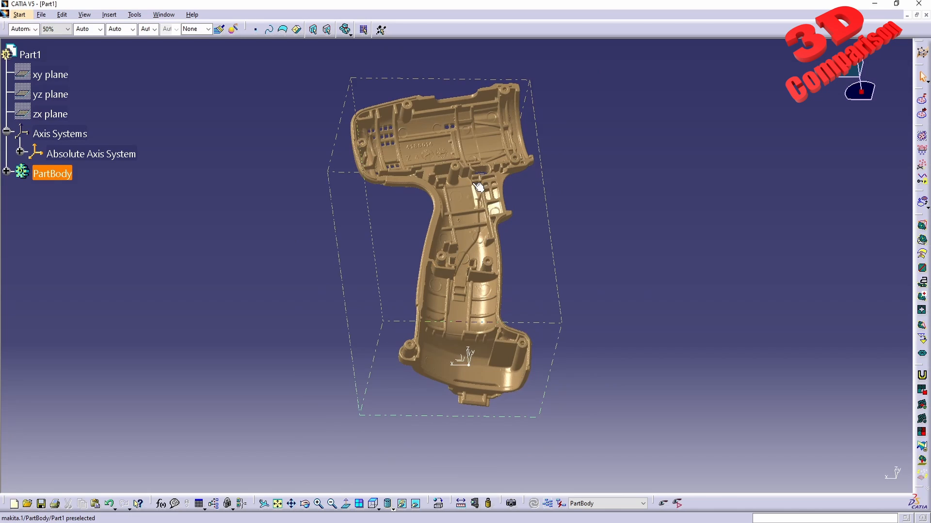
click(22, 15)
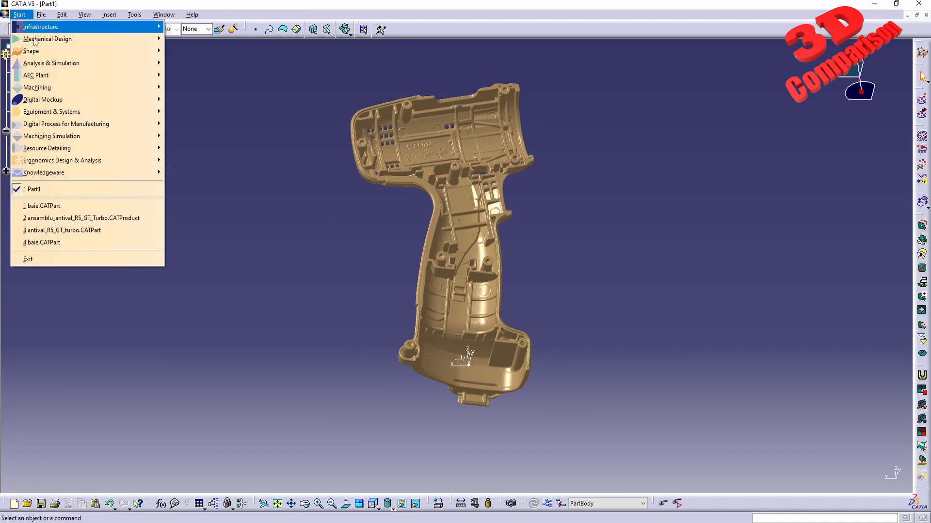
mouse_move(107, 52)
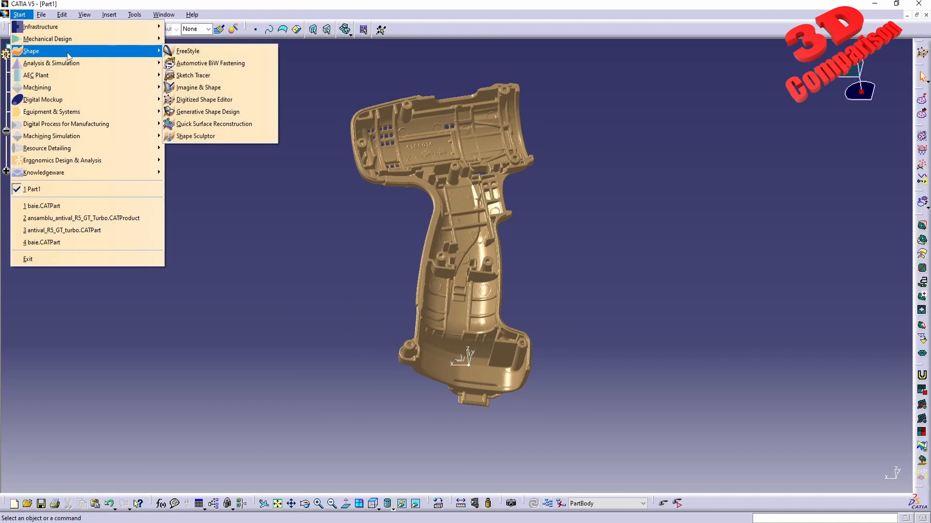
click(237, 124)
- Start Basic Surface Recognition with the Plane method and choose the makita mesh as the cloud
middle_drag(494, 333, 654, 304)
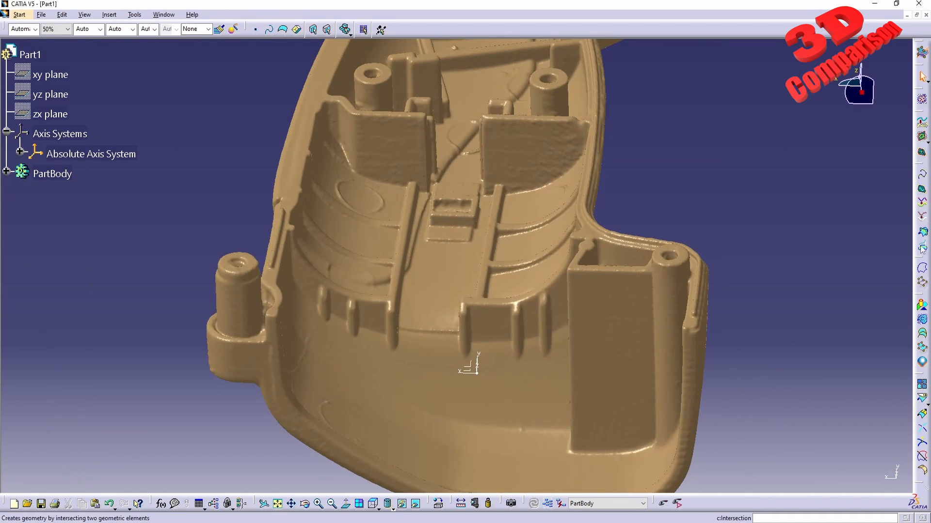
click(923, 307)
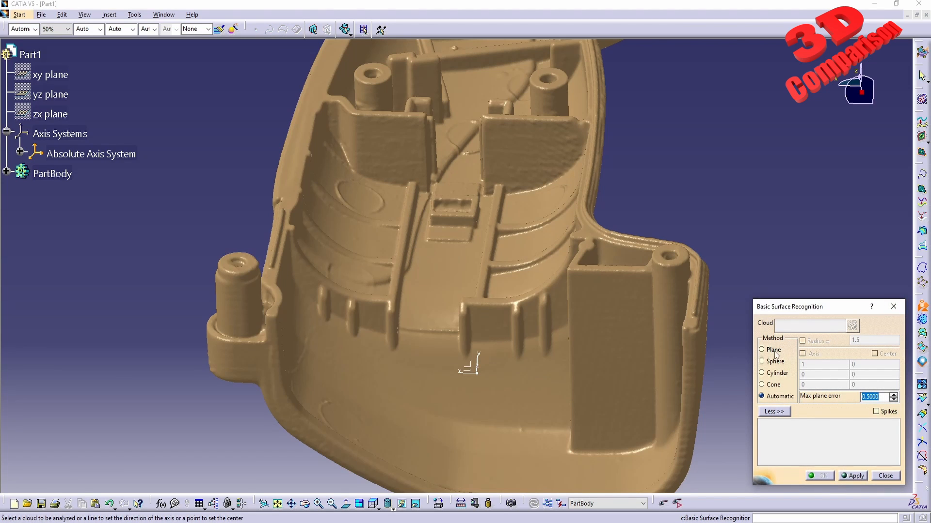
click(773, 351)
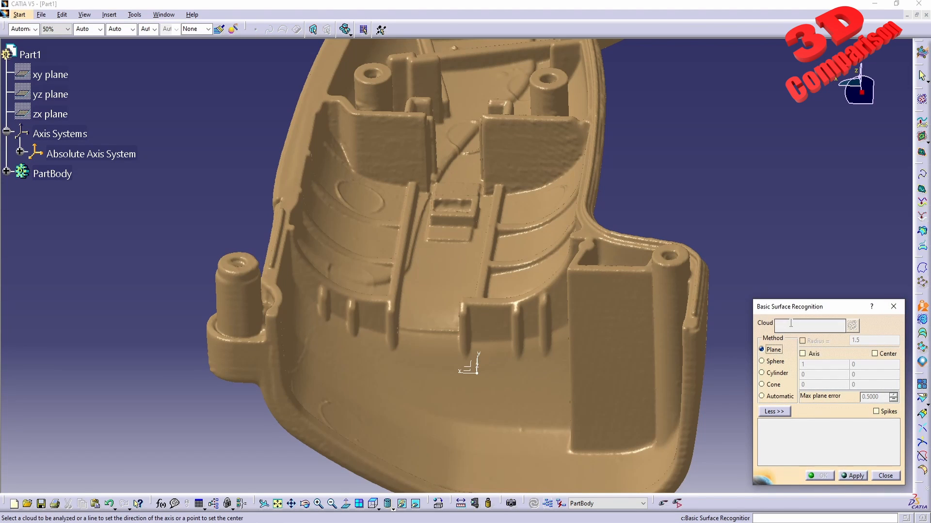
click(549, 231)
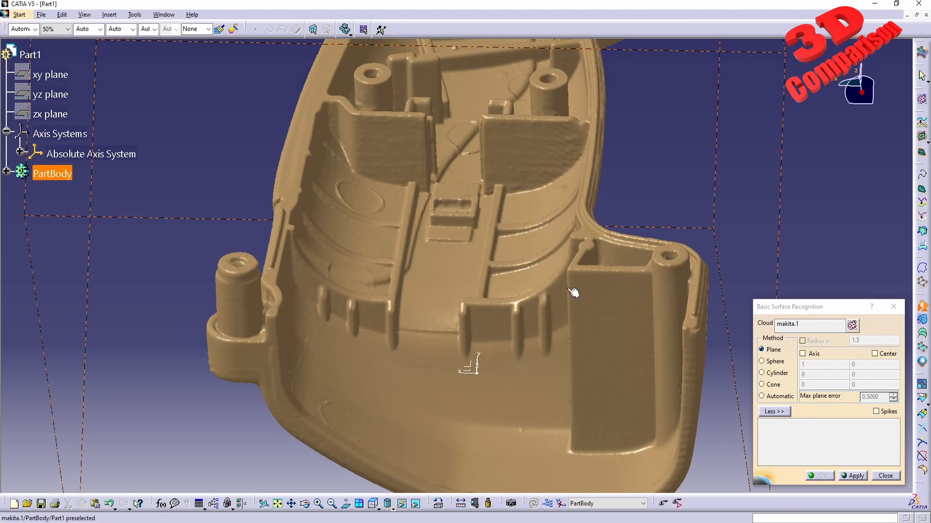
- Begin activating part of the mesh in Brush mode, marking areas on the rim face beside the base's box-shaped pocket
middle_drag(617, 333, 463, 252)
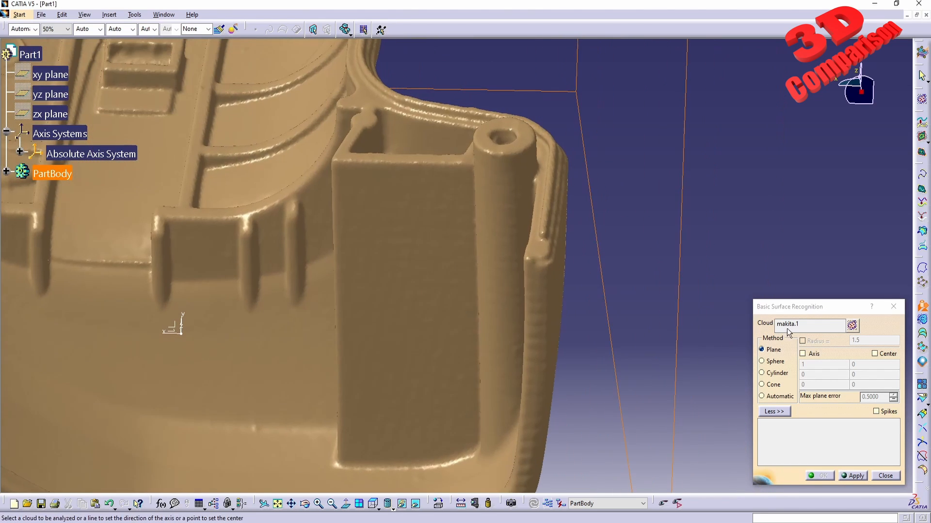
click(853, 326)
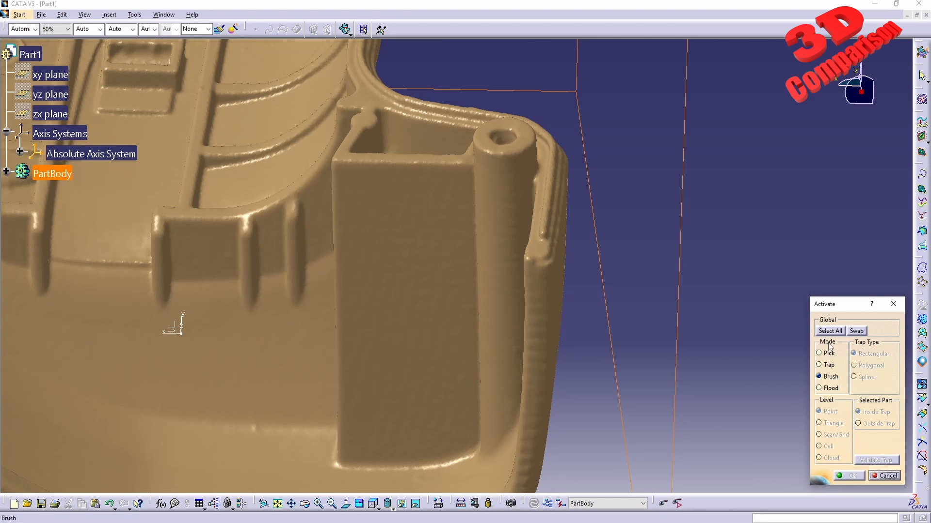
mouse_move(587, 336)
middle_down()
mouse_move(431, 310)
mouse_move(434, 213)
mouse_move(476, 222)
mouse_move(474, 183)
mouse_move(588, 374)
mouse_move(615, 392)
mouse_move(606, 337)
middle_up()
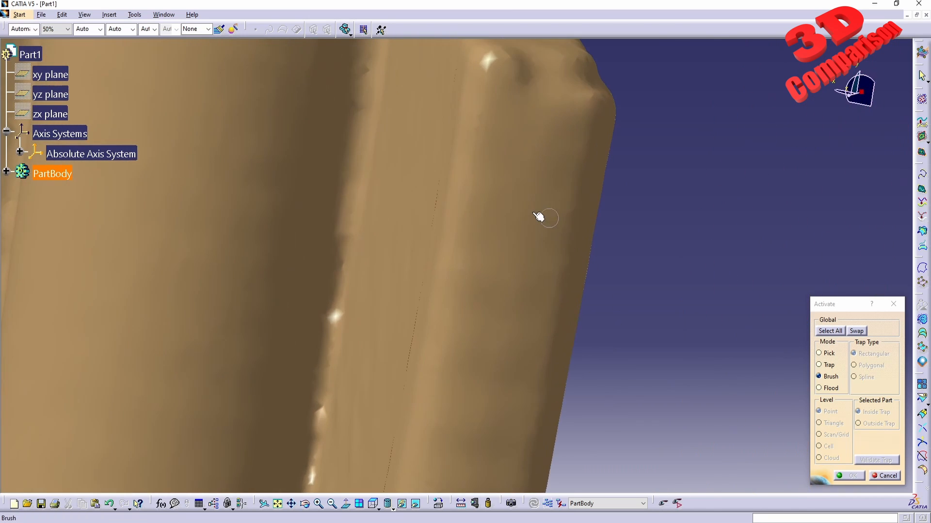
drag(535, 215, 529, 237)
mouse_move(528, 295)
middle_down()
mouse_move(537, 228)
mouse_move(494, 423)
mouse_move(501, 301)
mouse_move(493, 247)
middle_up()
click(446, 274)
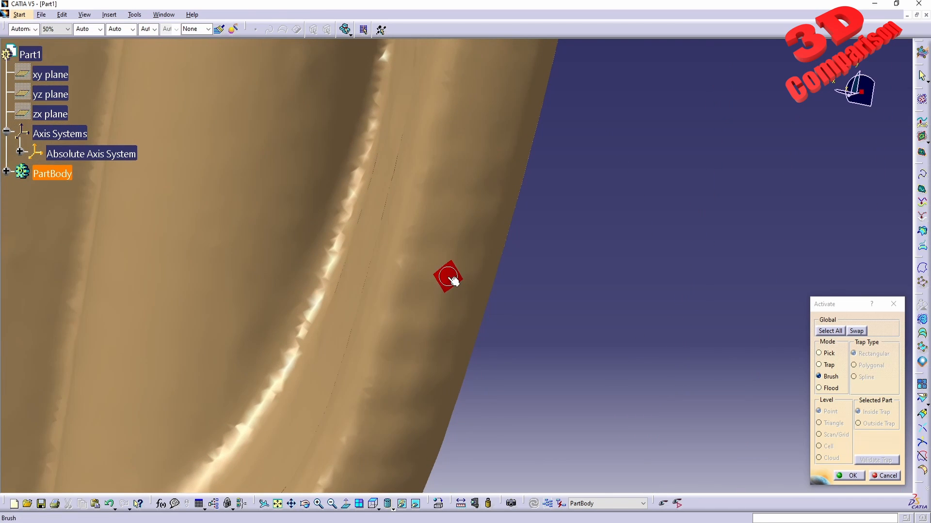
- Brush further areas on the opposite side of the base's rim face and confirm the activated mesh portion
middle_drag(447, 277, 395, 412)
mouse_move(394, 412)
middle_down()
mouse_move(401, 391)
mouse_move(494, 288)
middle_up()
middle_drag(433, 359, 578, 283)
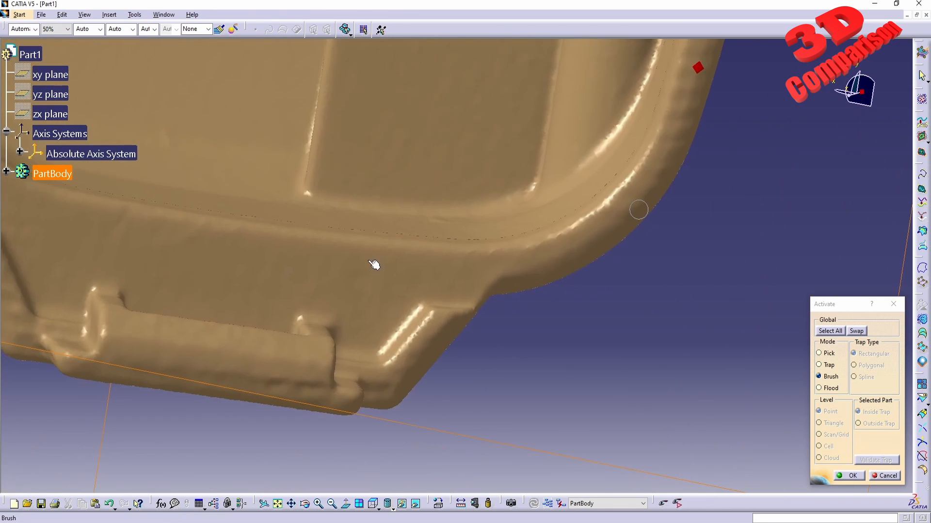
middle_drag(374, 264, 583, 288)
middle_drag(467, 266, 451, 286)
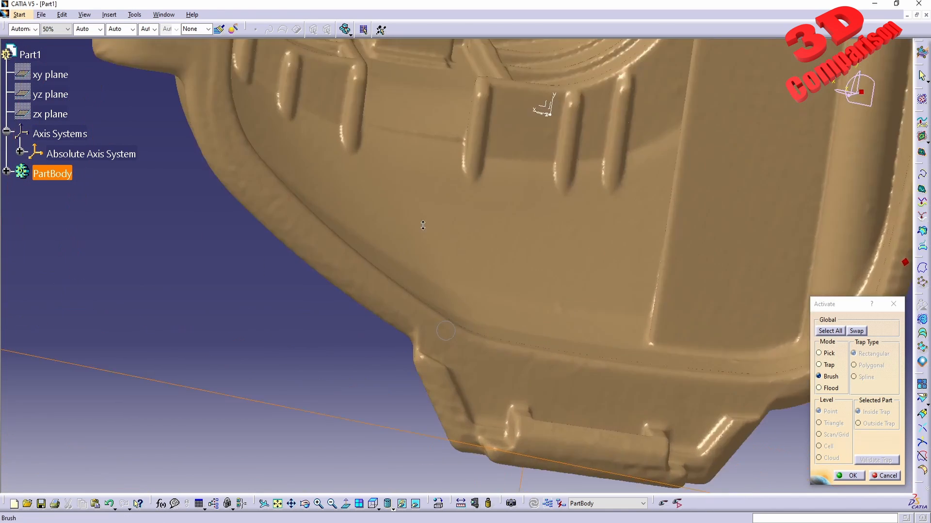
middle_drag(377, 302, 591, 198)
middle_drag(530, 218, 479, 169)
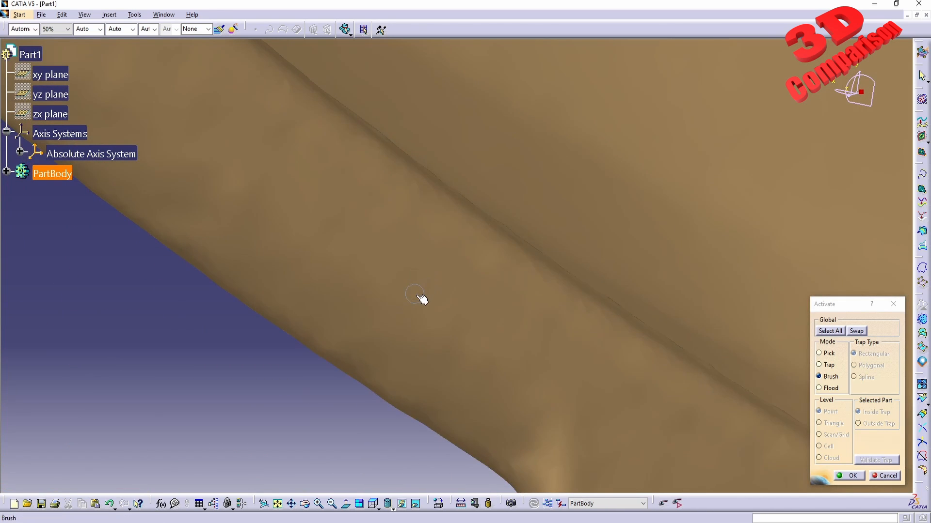
click(421, 293)
mouse_move(395, 189)
middle_down()
mouse_move(373, 202)
mouse_move(337, 260)
mouse_move(365, 264)
middle_up()
click(333, 270)
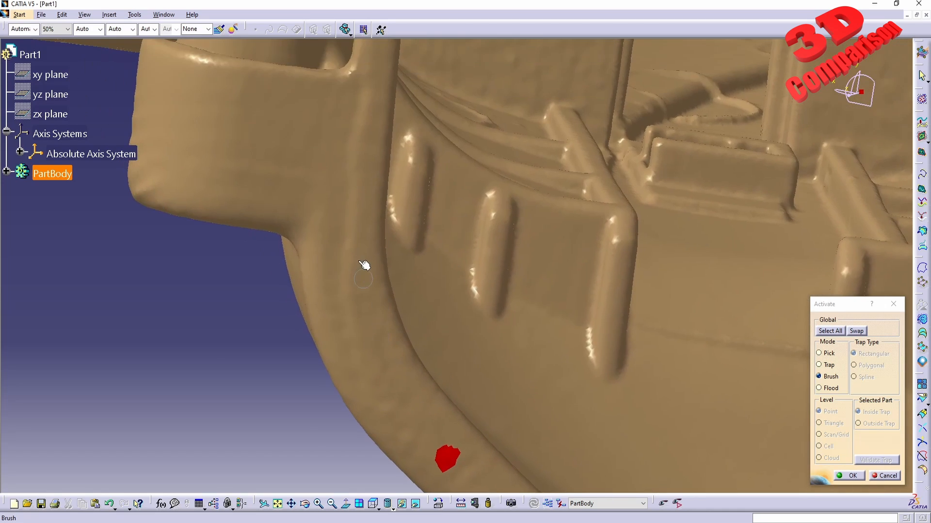
middle_drag(578, 183, 660, 406)
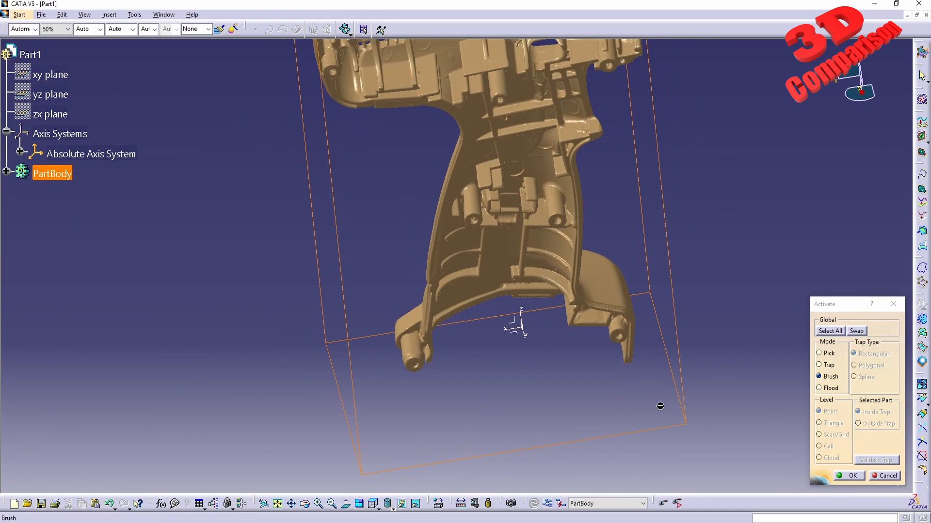
click(852, 476)
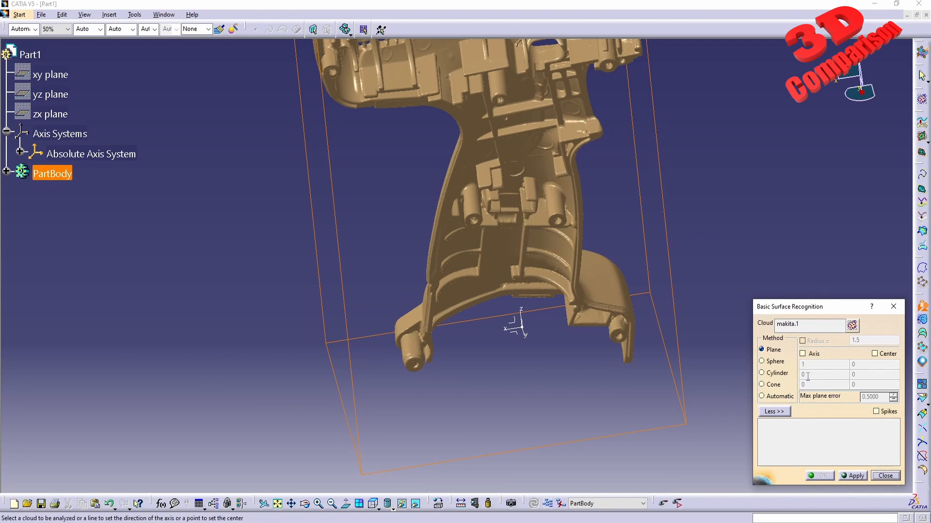
- Compute a plane from the activated rim areas of the makita mesh with Basic Surface Recognition
middle_drag(506, 400, 534, 268)
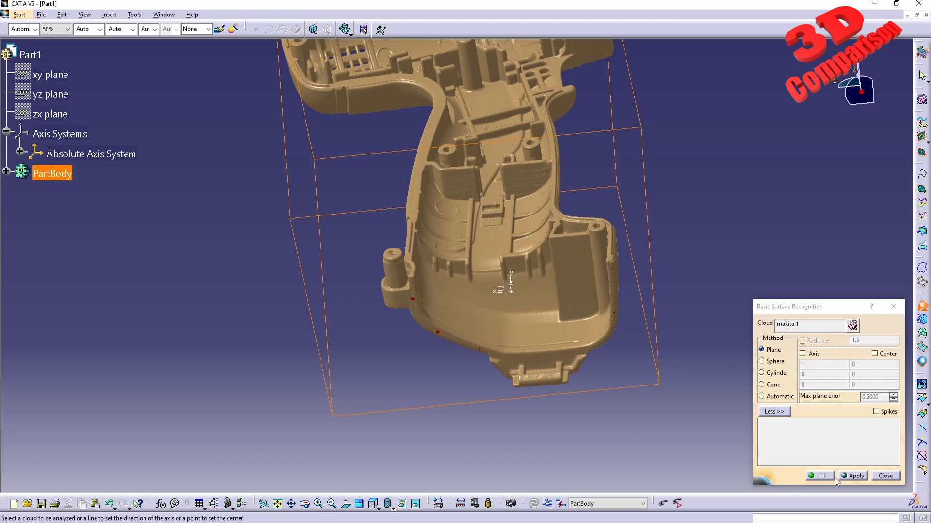
click(853, 476)
middle_drag(510, 289, 542, 429)
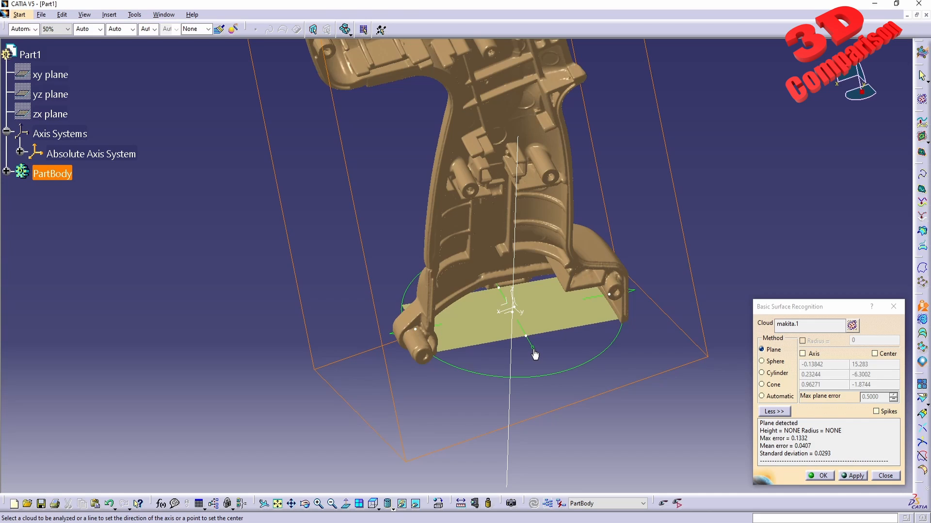
- Stretch the recognized plane on three sides so it extends past the case base's outline
drag(535, 356, 553, 386)
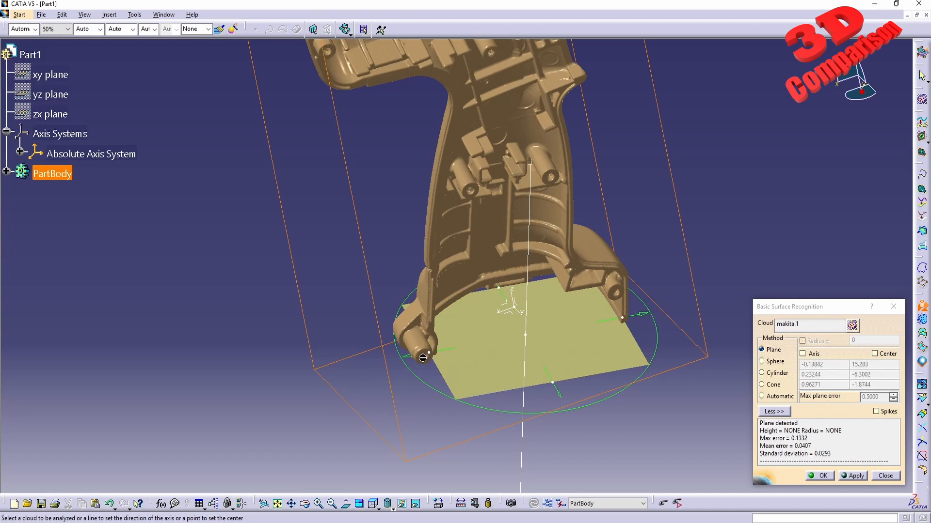
drag(408, 363, 335, 372)
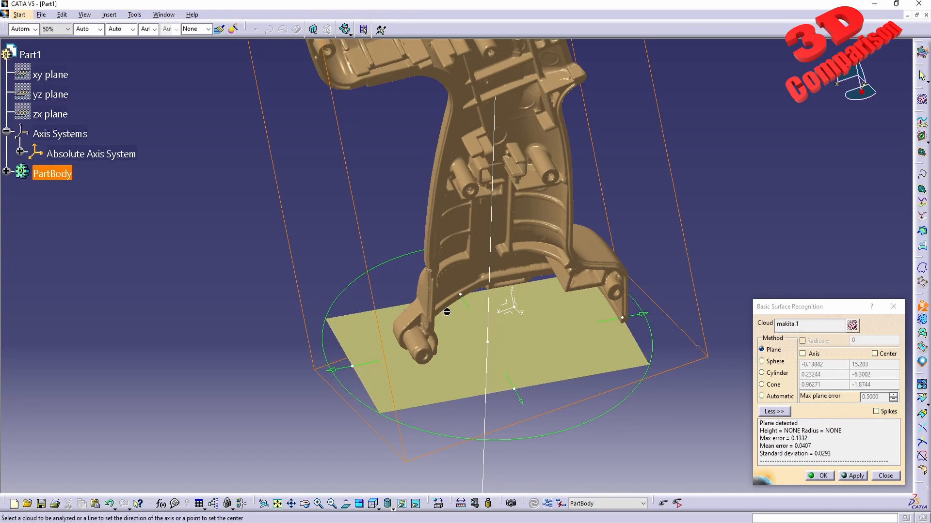
middle_drag(464, 304, 444, 272)
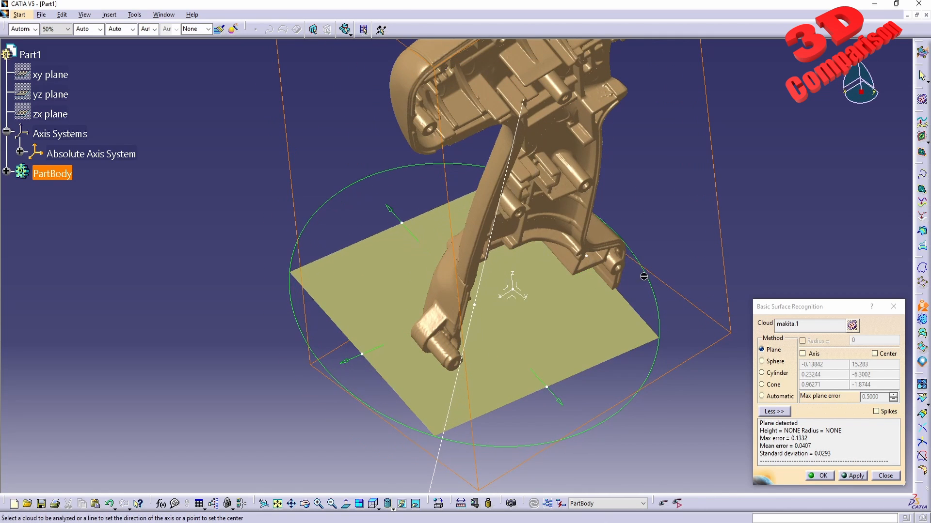
middle_drag(465, 310, 490, 349)
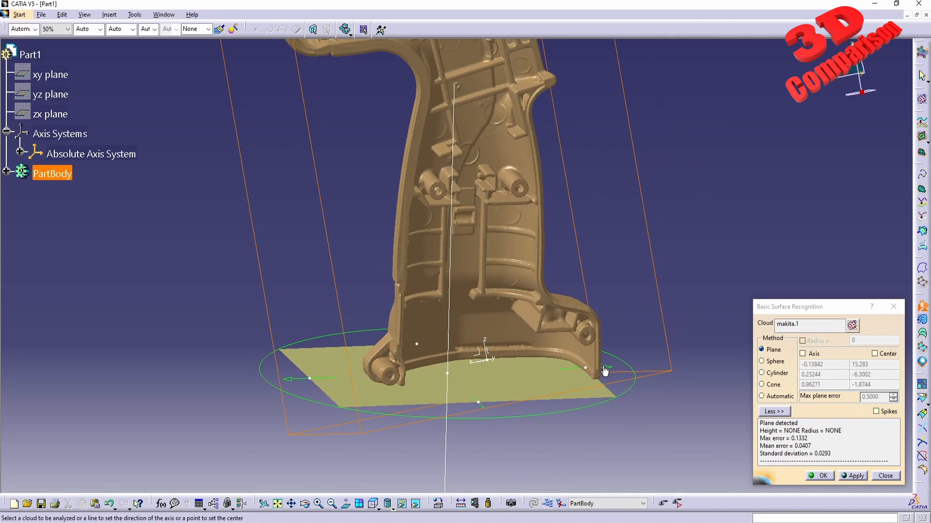
drag(605, 371, 694, 354)
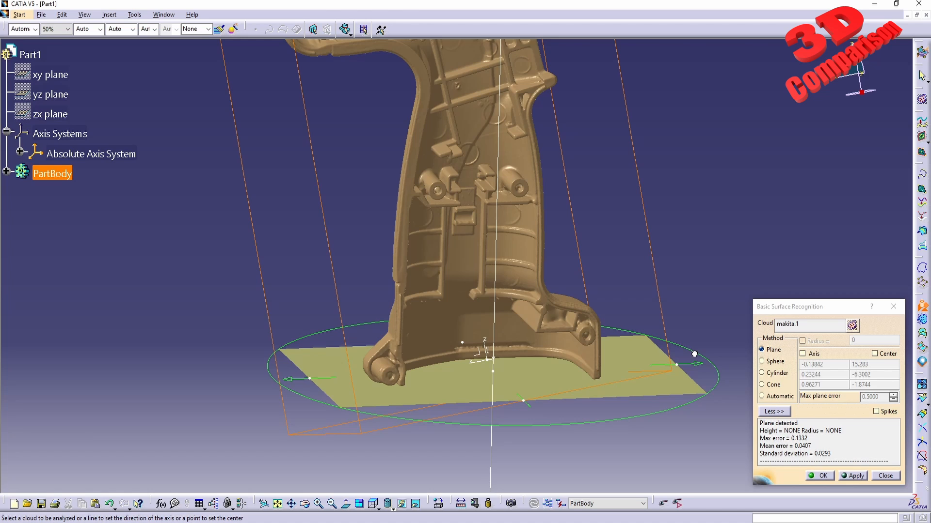
- Inspect the plane's contact along the brushed rim face and its standard deviation, and accept the recognized plane
middle_drag(586, 400, 526, 214)
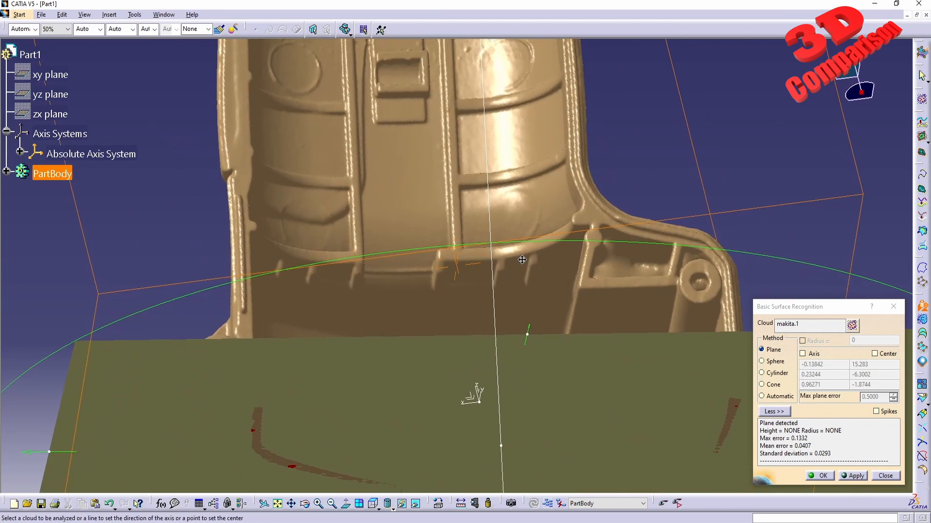
middle_drag(280, 435, 357, 347)
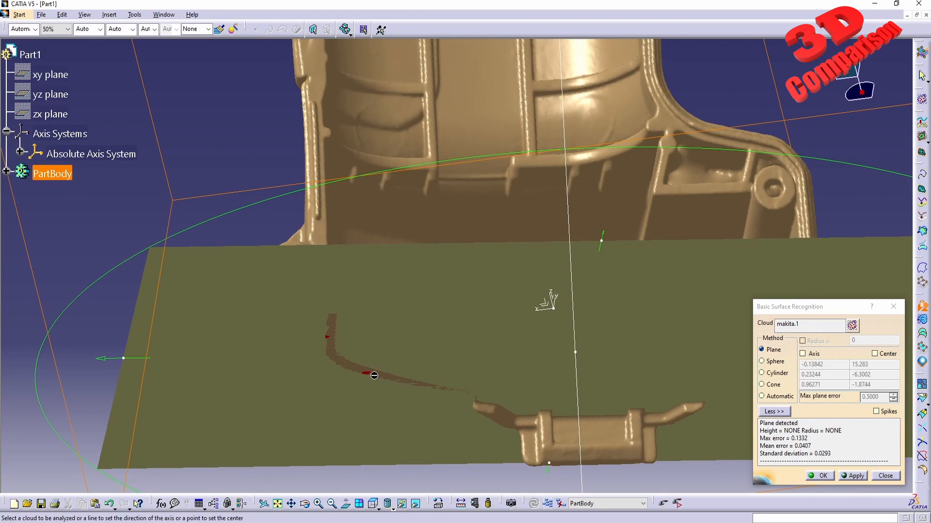
middle_drag(520, 361, 347, 362)
middle_drag(623, 337, 650, 430)
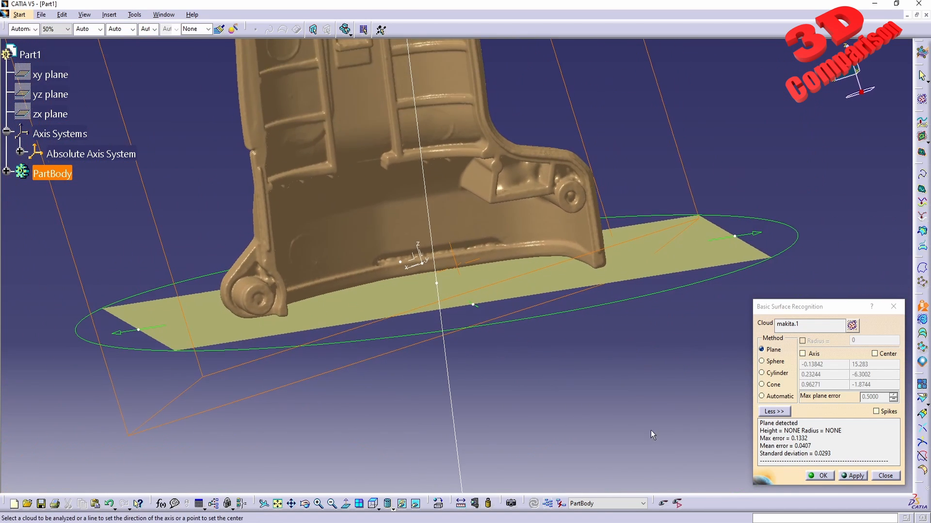
double_click(819, 455)
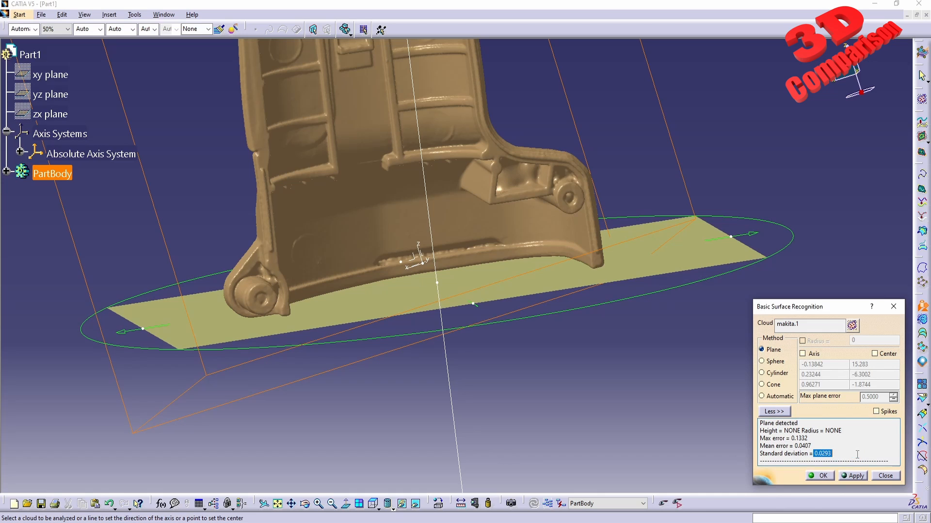
click(824, 478)
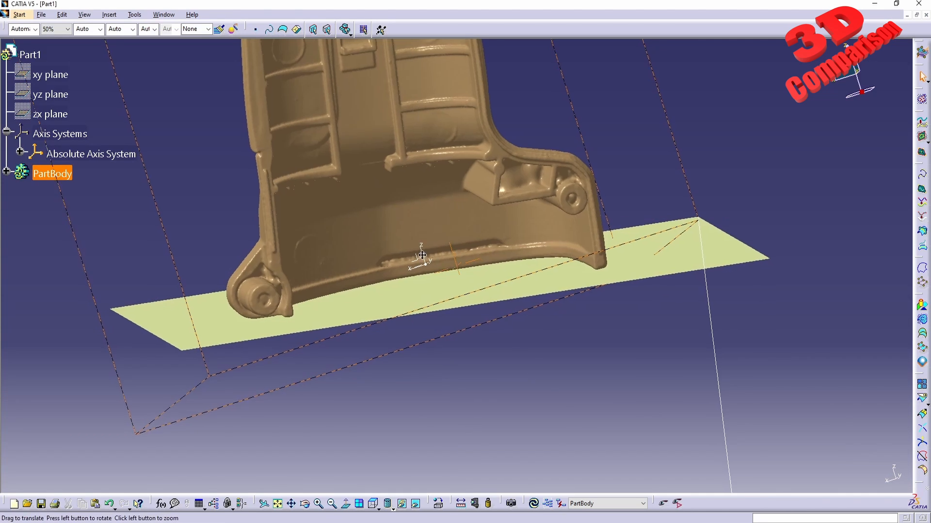
- Check the Axis To Axis transformation among the available commands and switch the part to the Part Design workbench
middle_drag(423, 255, 484, 368)
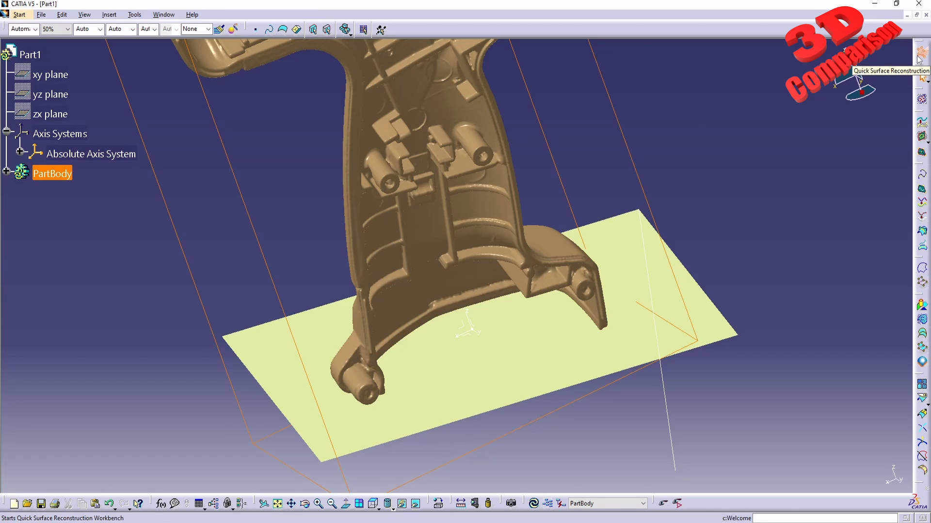
click(108, 15)
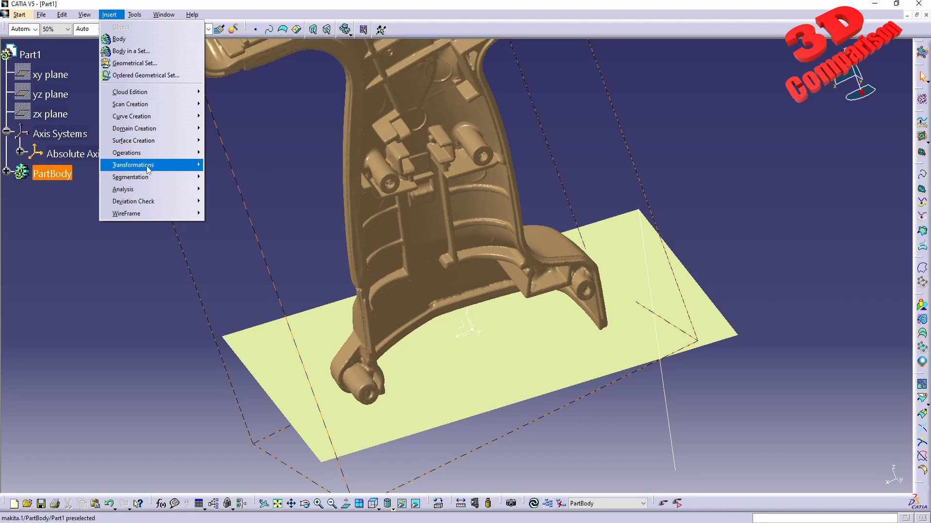
mouse_move(146, 167)
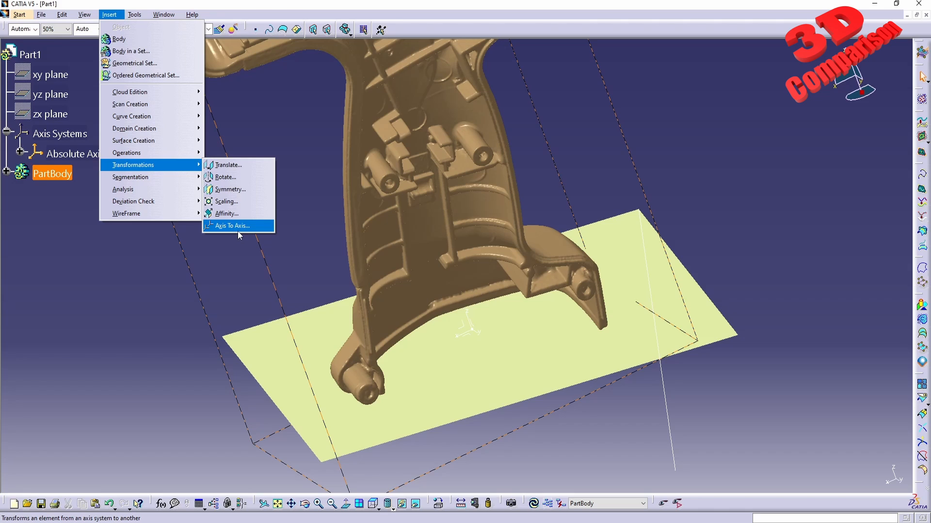
click(19, 15)
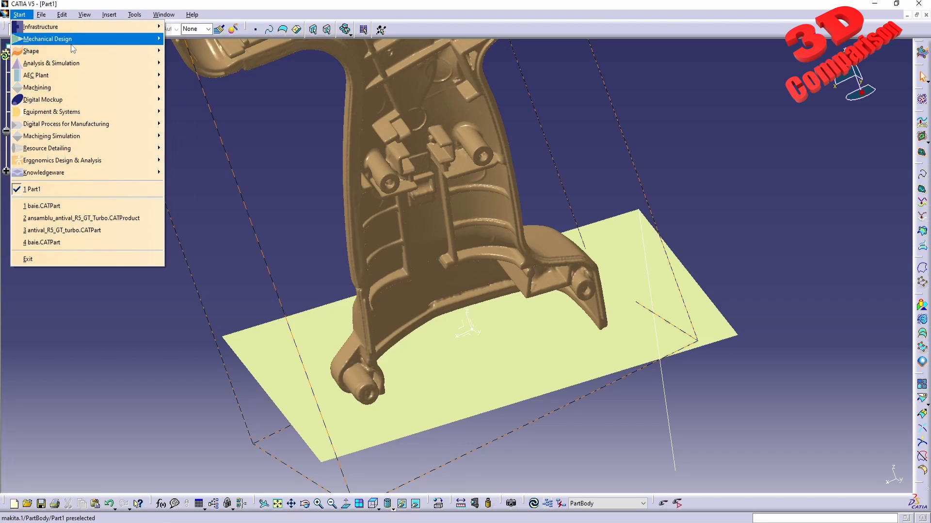
mouse_move(73, 39)
click(210, 35)
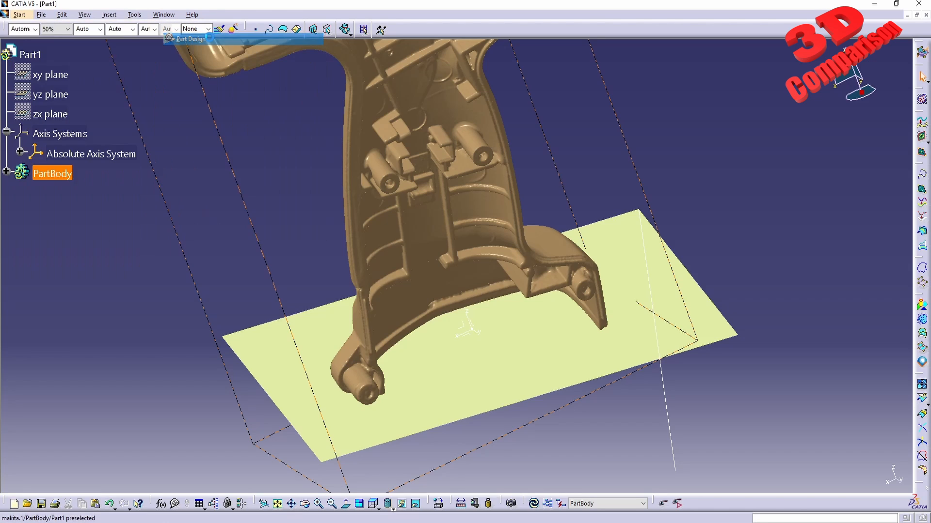
- Start a new standard axis system with its origin at a new point on the recognized plane, at about H -7.4 mm, V -3.1 mm
click(109, 15)
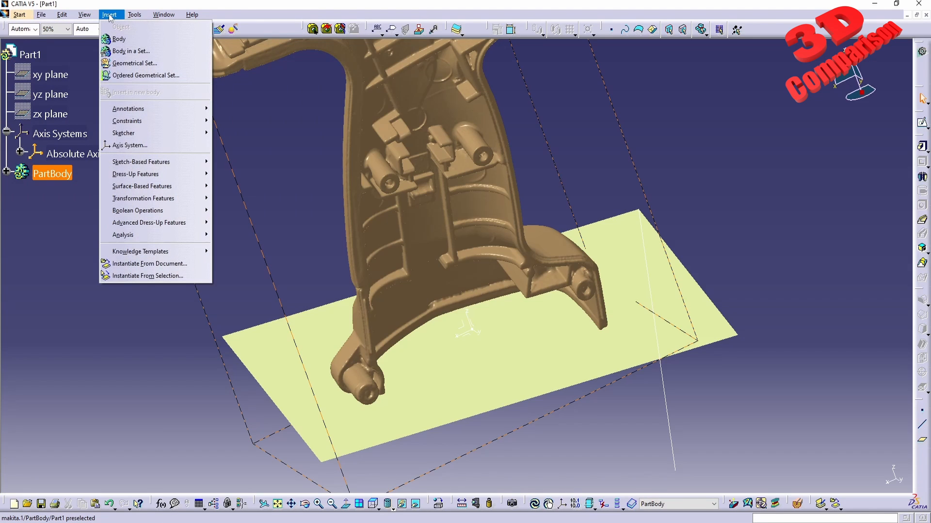
click(146, 148)
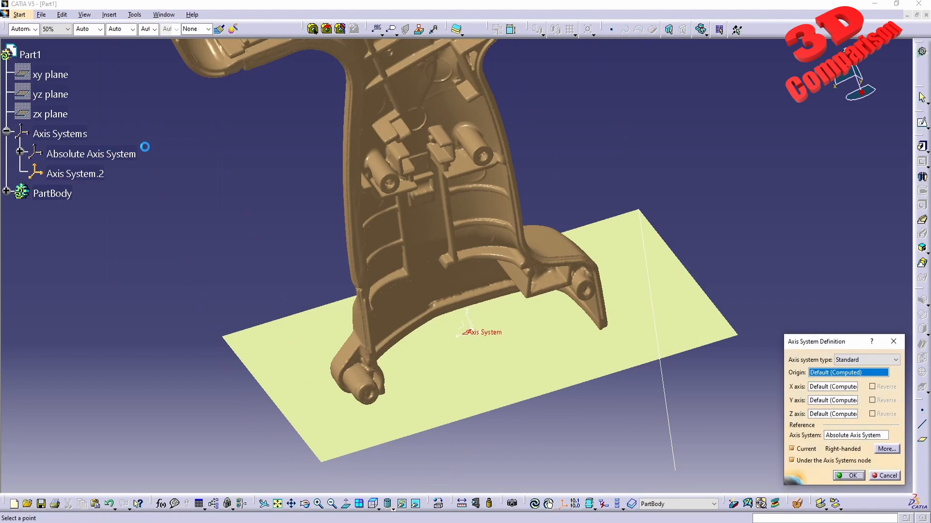
middle_drag(415, 332, 749, 346)
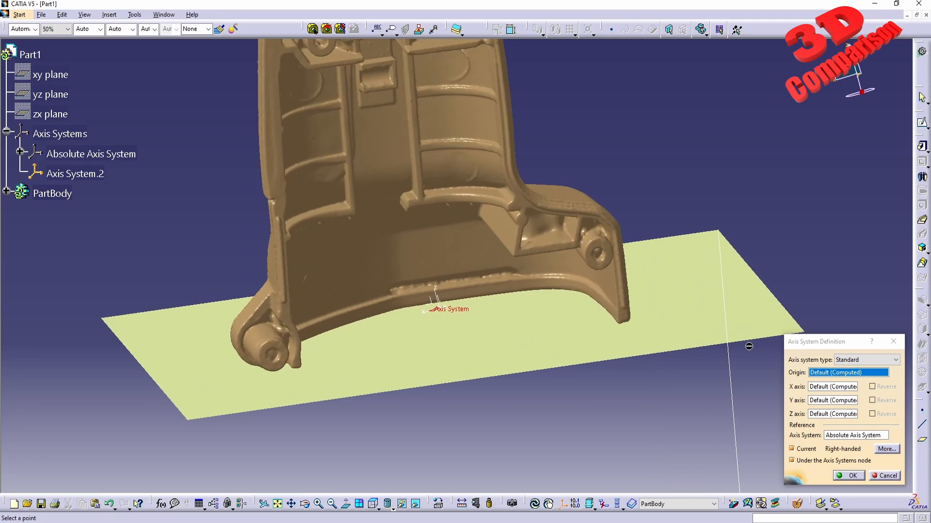
right_click(840, 376)
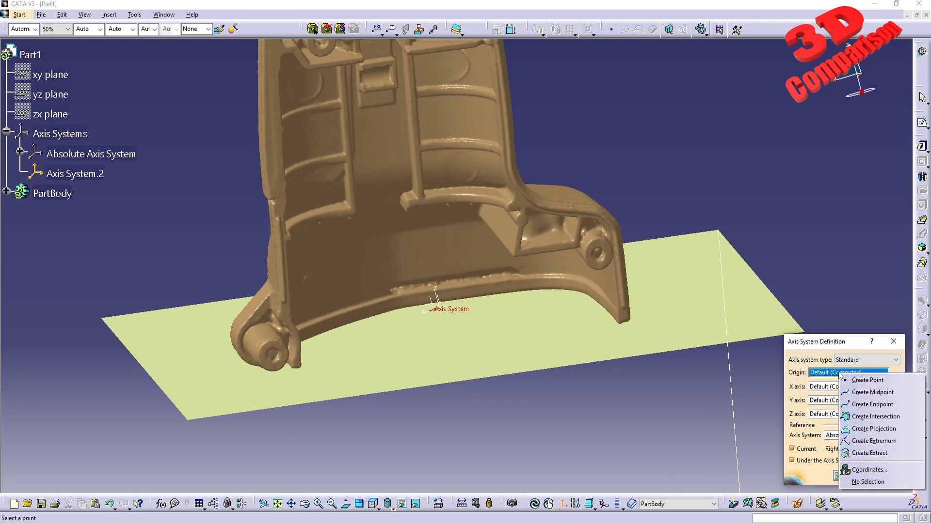
click(865, 381)
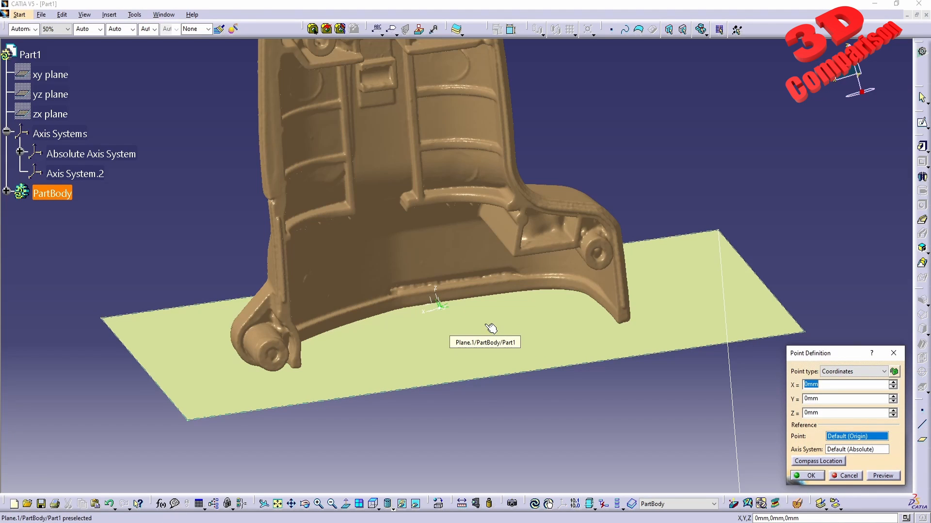
click(488, 326)
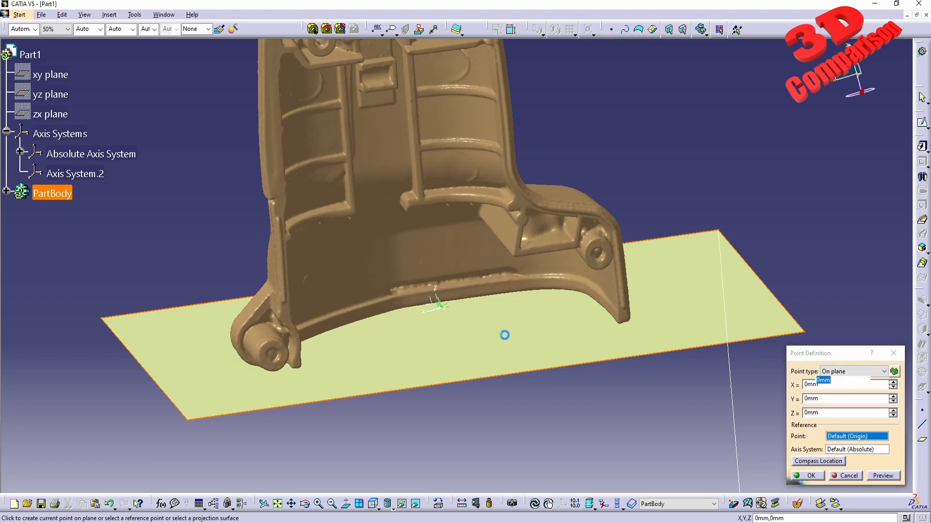
mouse_move(489, 325)
mouse_down()
mouse_move(499, 326)
mouse_move(472, 326)
mouse_up()
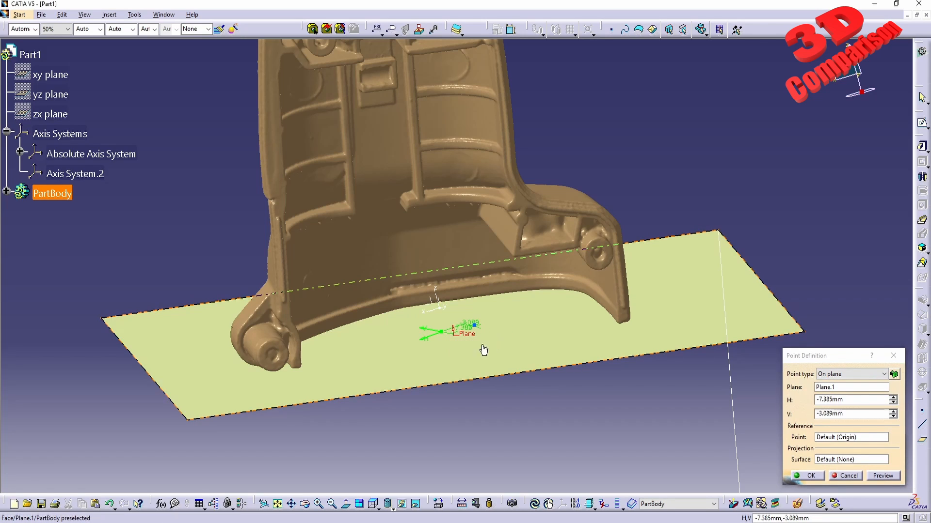
click(807, 477)
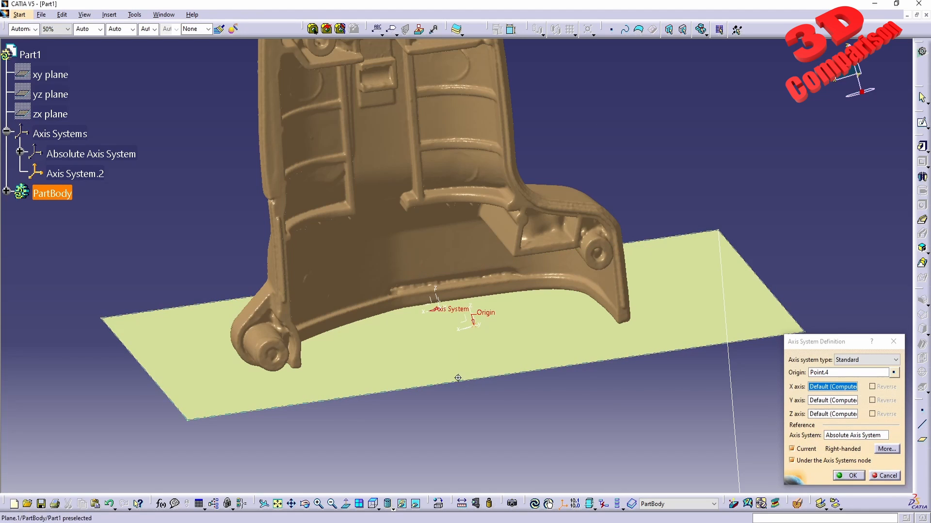
- Set the axis system's X axis along the recognized plane's long edge that runs behind the case base
middle_drag(457, 376, 513, 315)
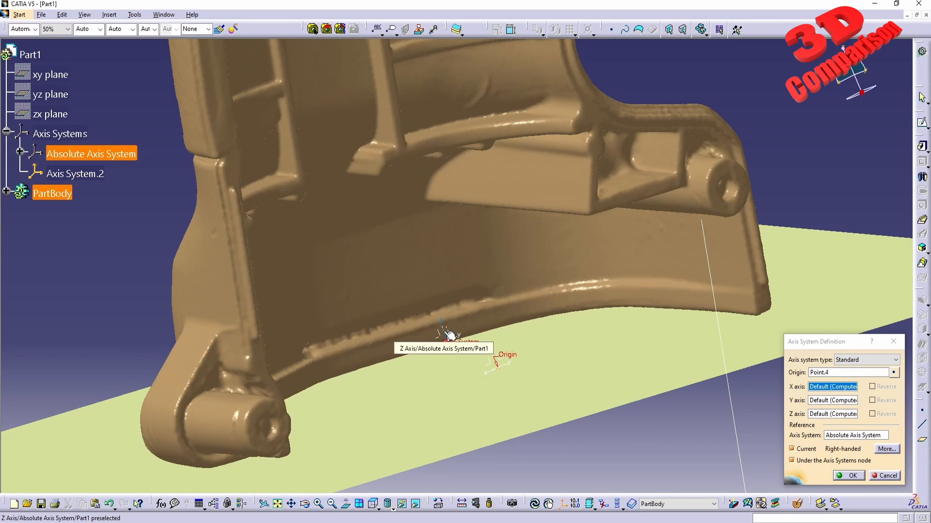
middle_drag(449, 334, 516, 270)
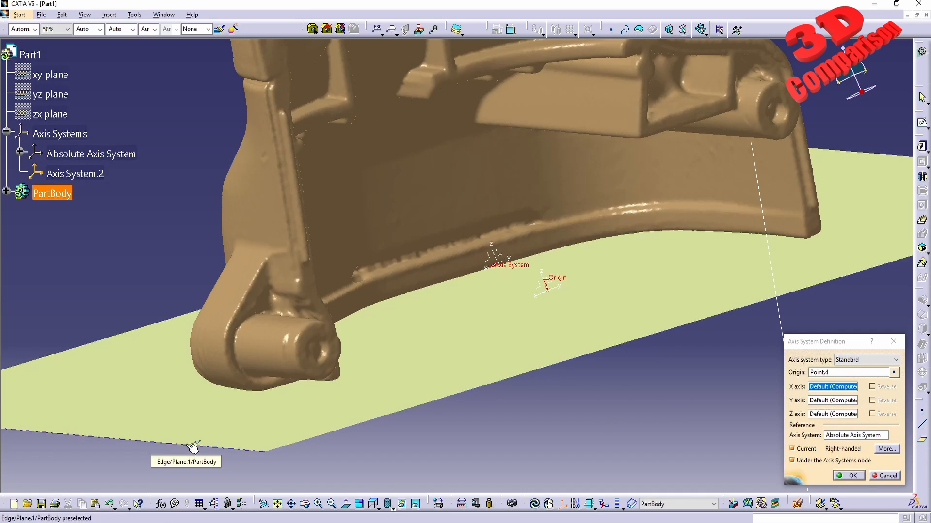
middle_drag(472, 314, 424, 392)
click(190, 228)
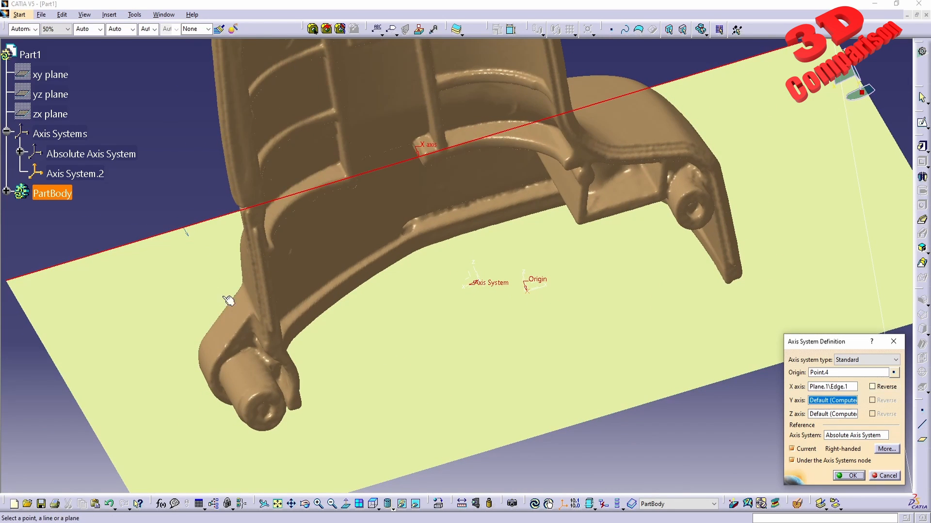
- Set the Y axis along the plane's adjacent short edge, leave the Z axis computed, and create the axis system
middle_drag(222, 335, 287, 282)
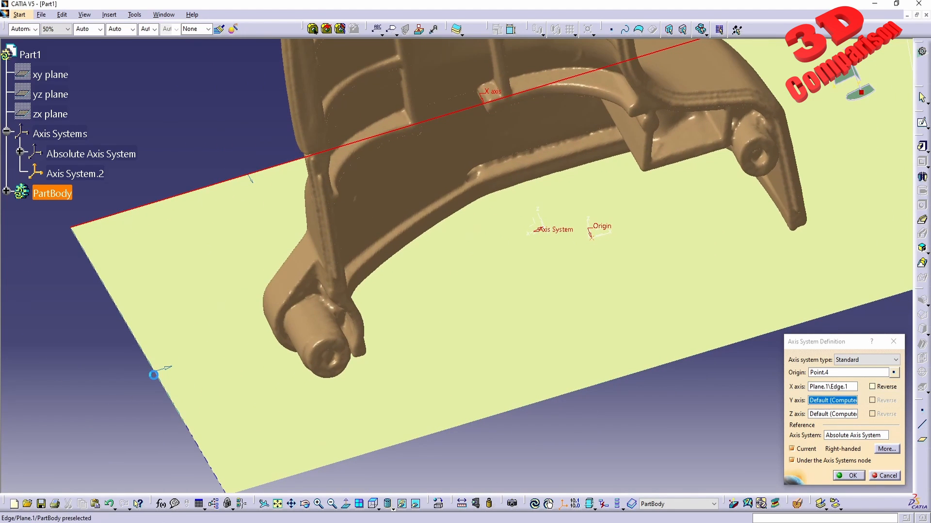
click(158, 374)
middle_drag(552, 365, 499, 266)
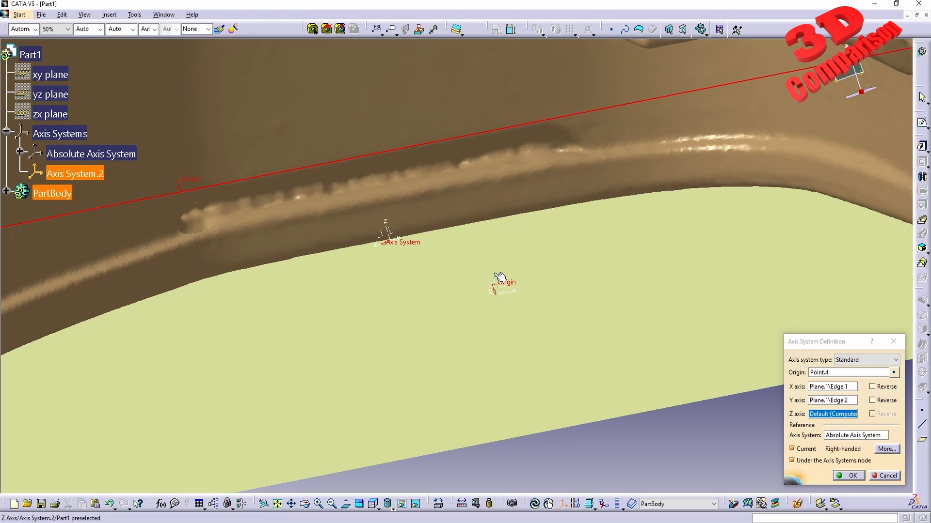
middle_drag(447, 322, 500, 311)
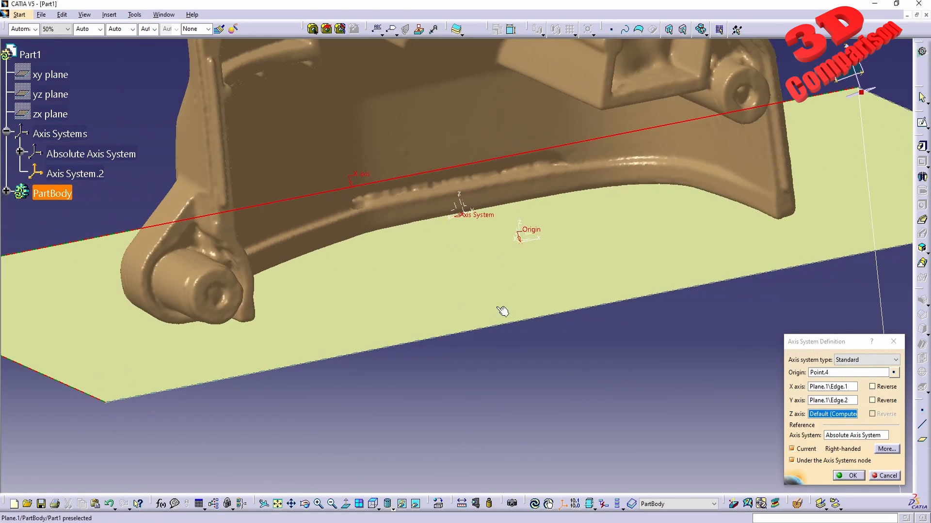
middle_drag(412, 299, 468, 331)
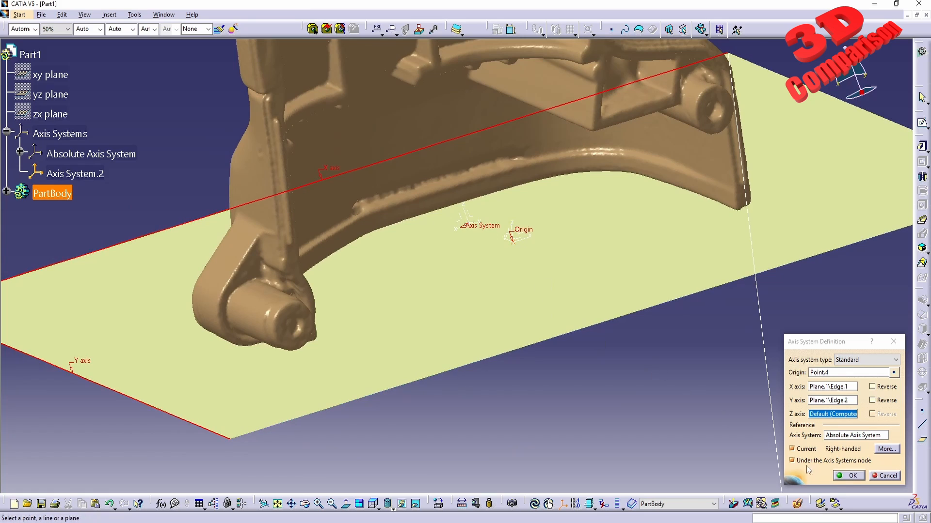
click(852, 479)
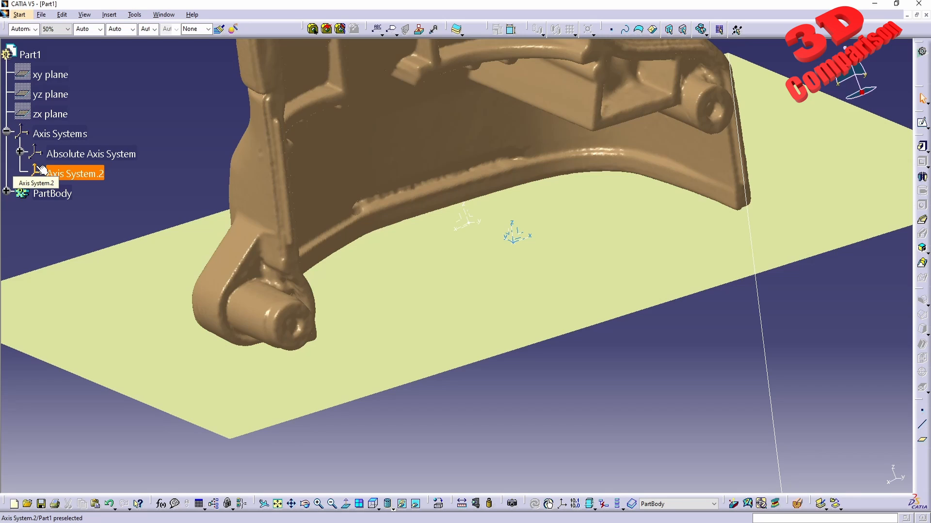
- View the mesh and both axis systems from the standard top view
middle_drag(583, 423, 572, 458)
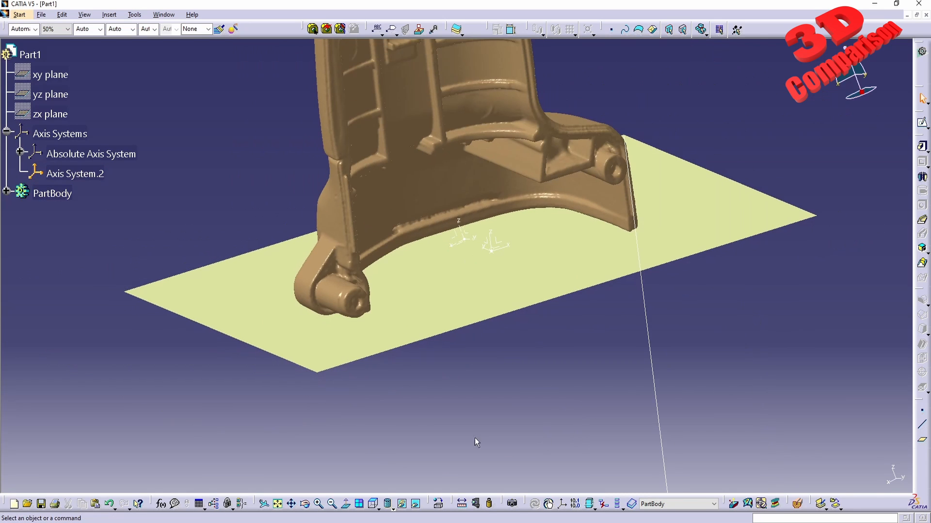
click(373, 504)
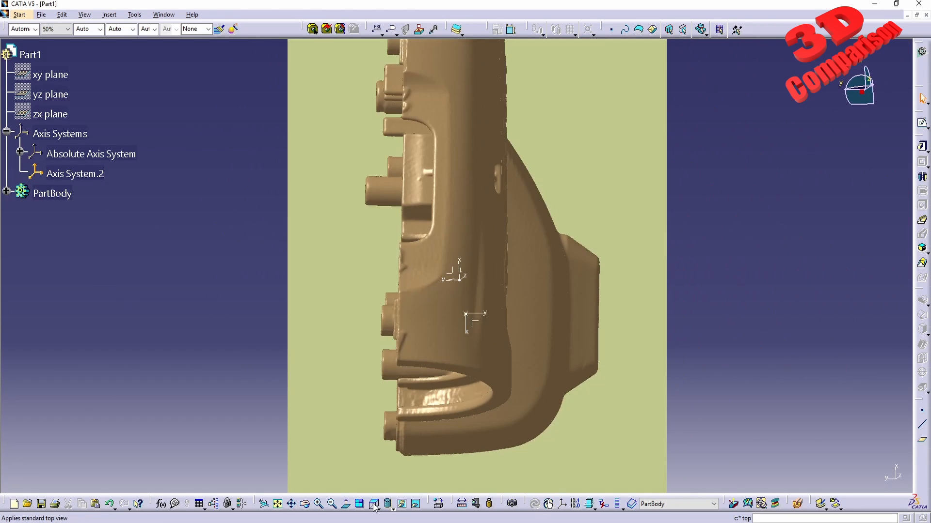
- Define the Absolute Axis System as the in-work object
middle_drag(490, 243, 483, 275)
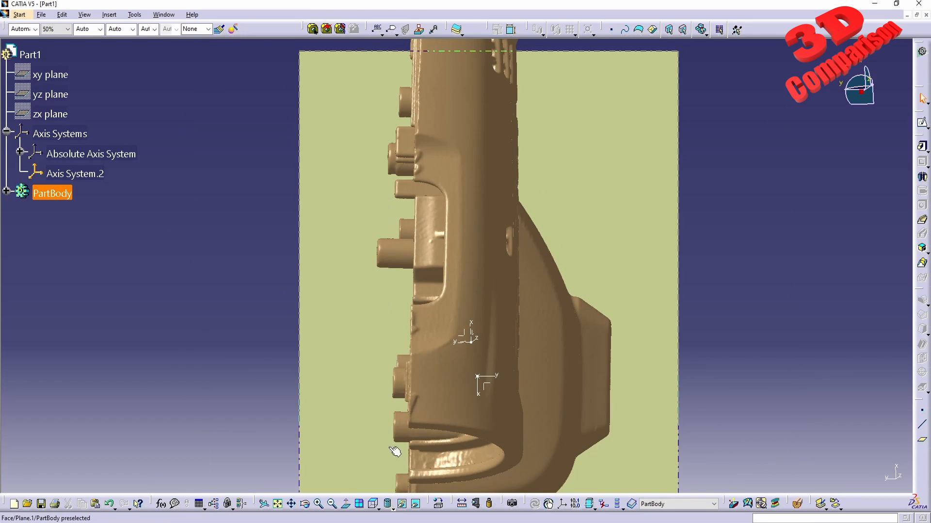
middle_drag(395, 452, 483, 221)
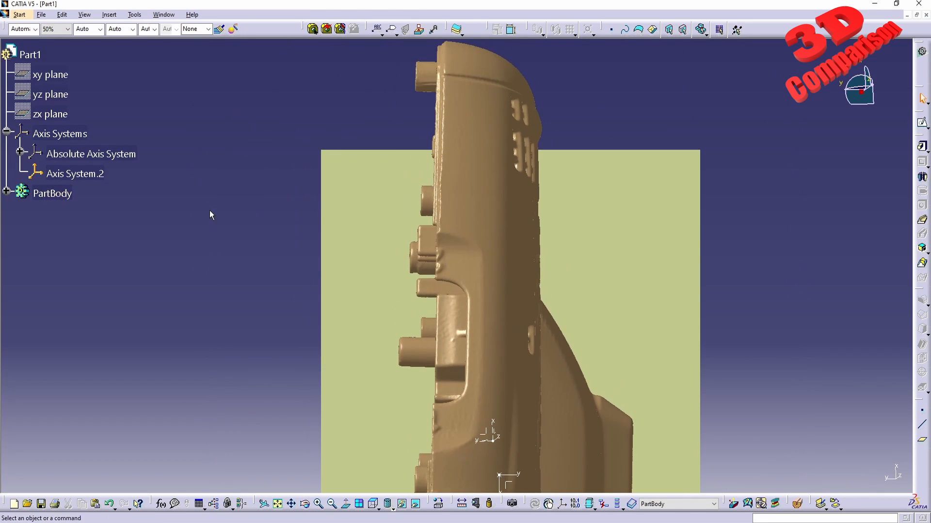
right_click(119, 153)
mouse_move(194, 356)
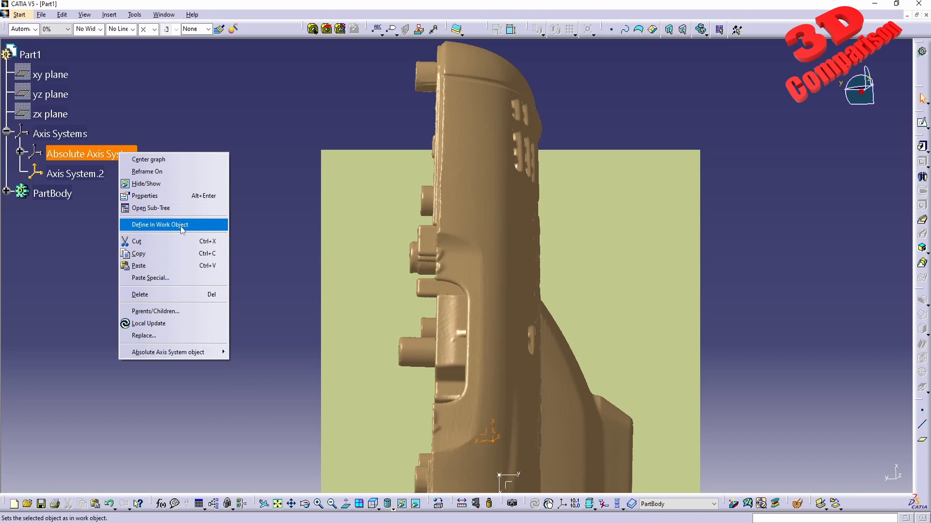
click(135, 226)
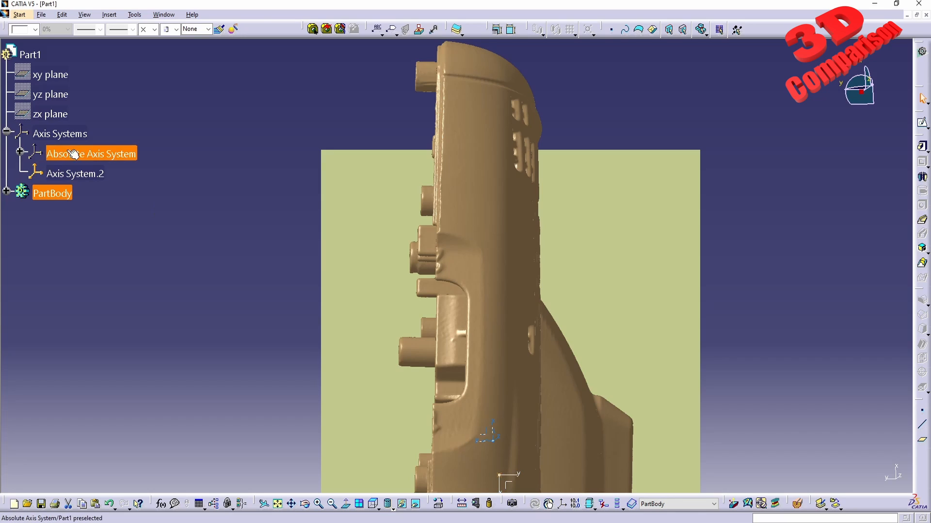
- Deactivate Axis System.2, the one built on the recognized plane
right_click(78, 173)
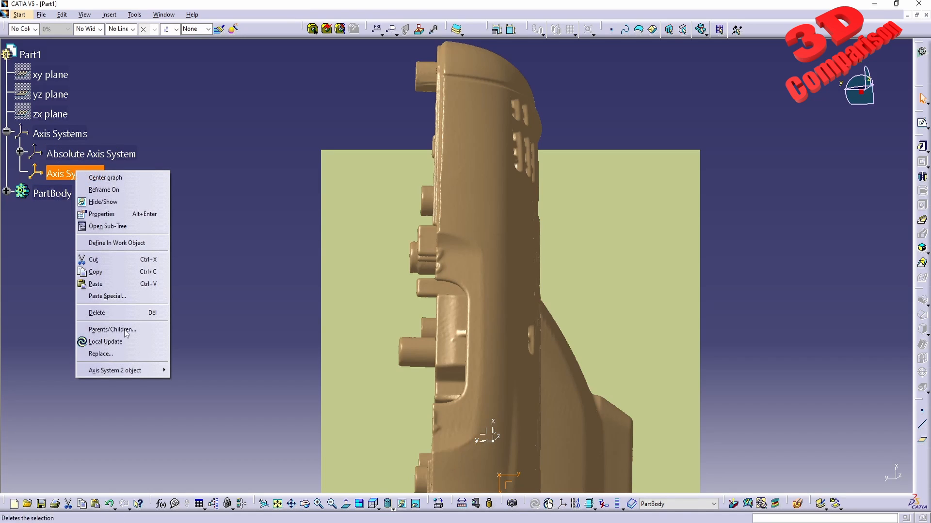
mouse_move(133, 373)
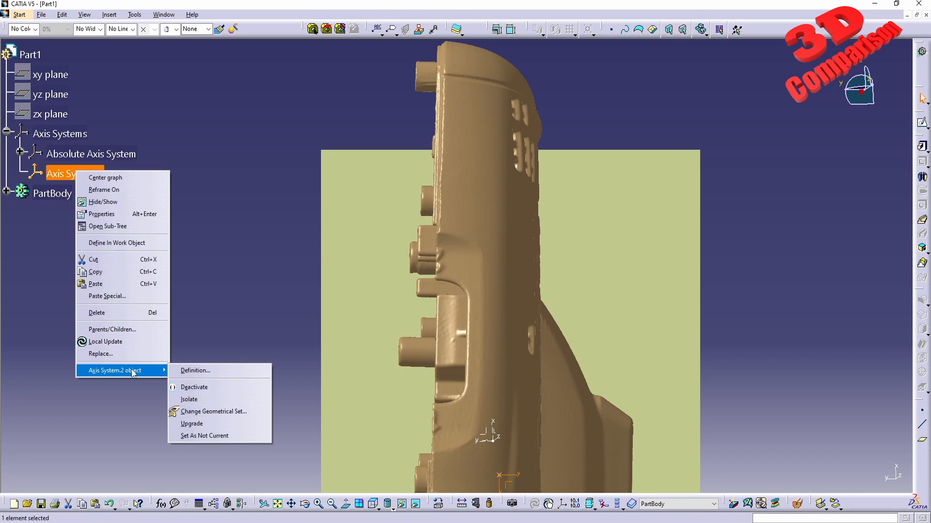
click(214, 394)
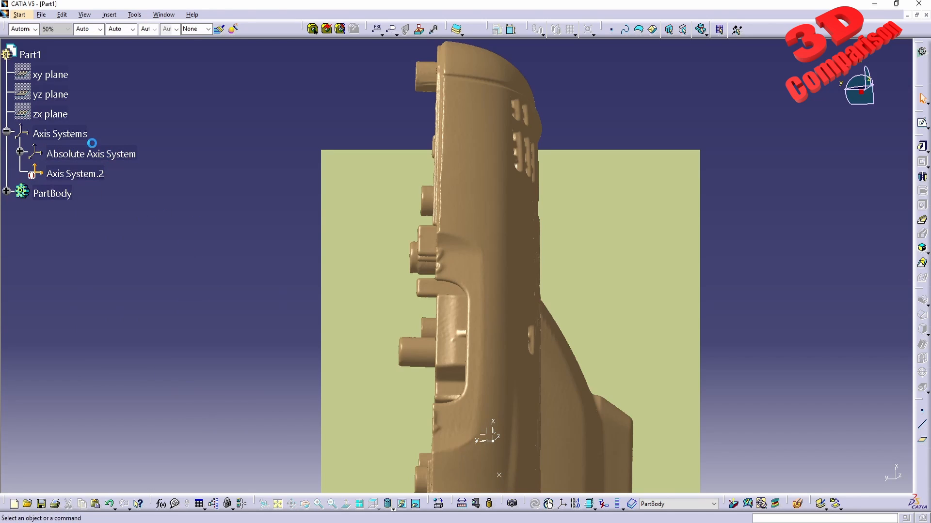
- Review and accept the Absolute Axis System's definition, and view the mesh from the standard top view
right_click(69, 153)
key(Escape)
double_click(69, 153)
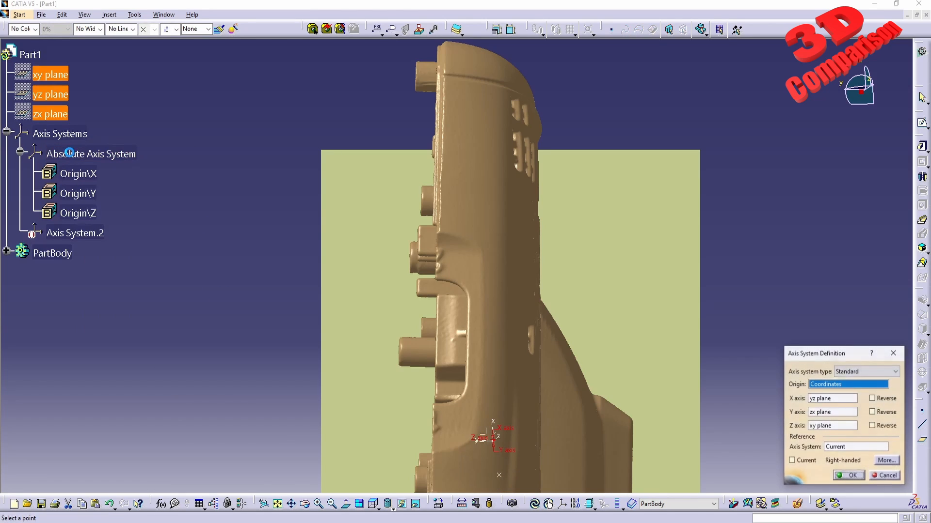
click(841, 476)
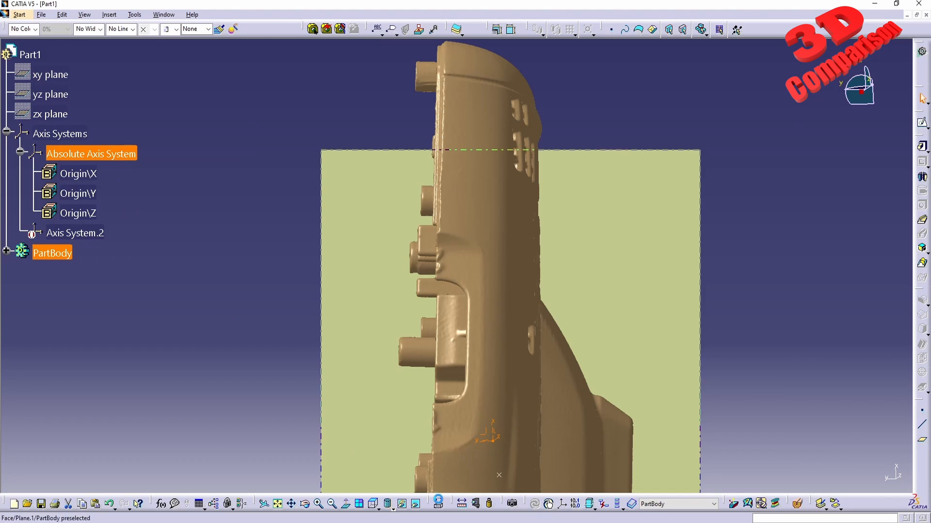
click(375, 505)
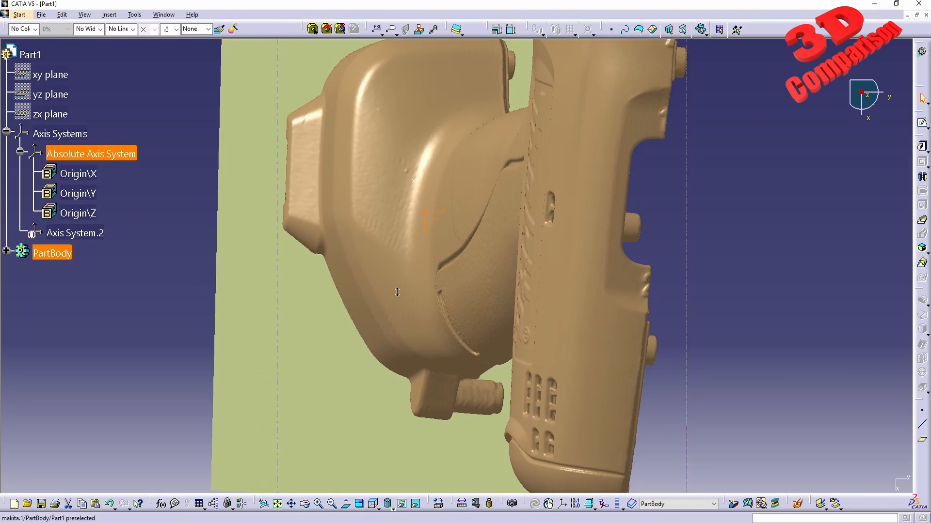
middle_drag(397, 293, 397, 306)
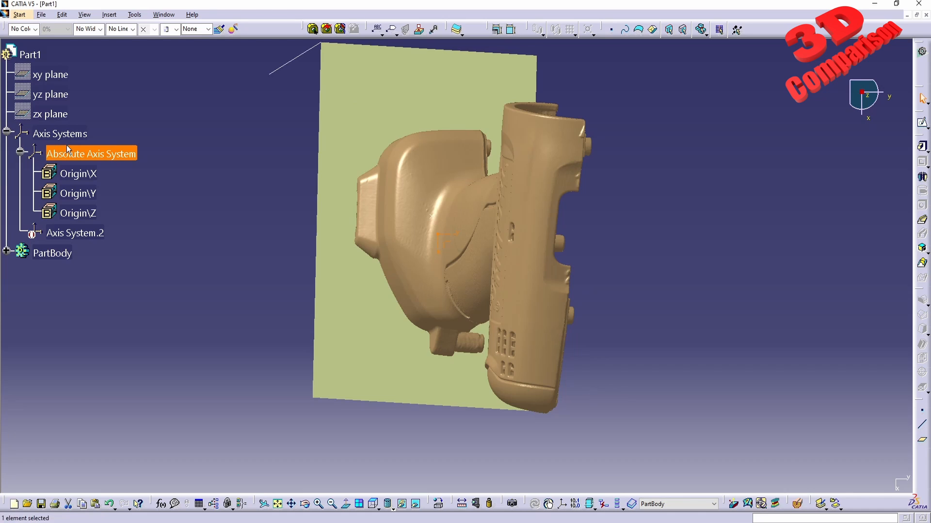
- Reactivate Axis System.2 so both axis systems are available in the part
middle_drag(518, 262, 473, 235)
right_click(99, 237)
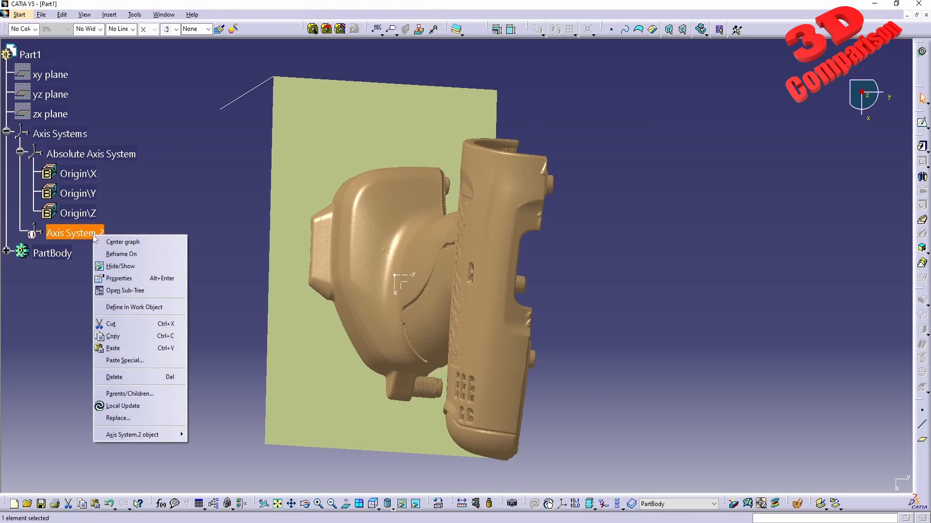
mouse_move(156, 437)
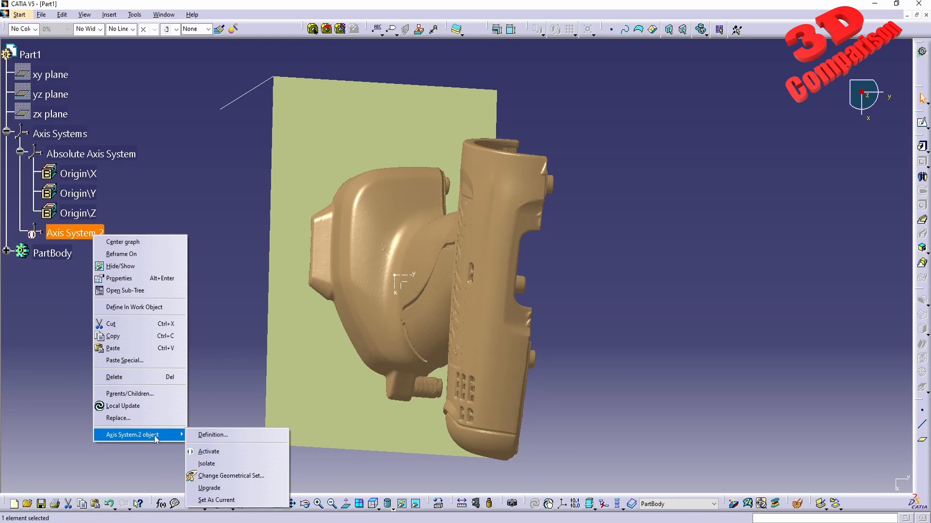
click(218, 452)
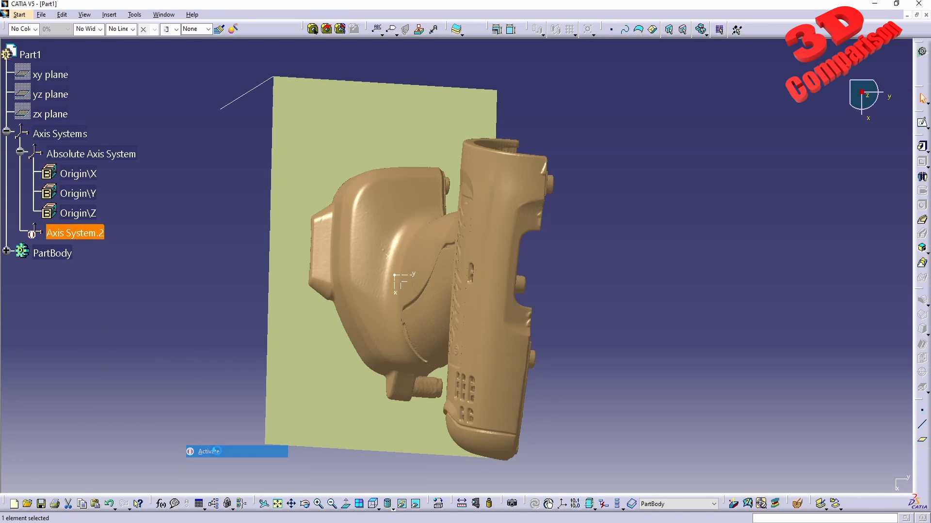
click(179, 358)
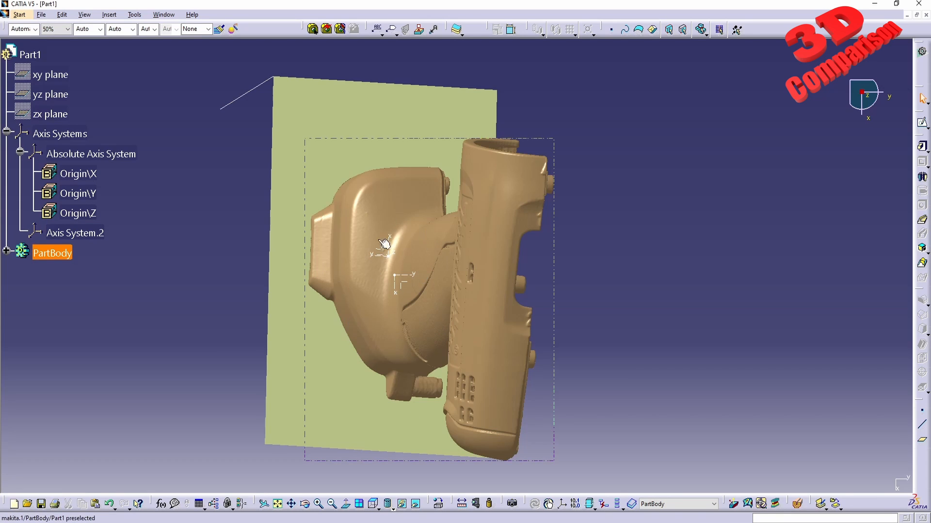
- Set Axis System.2 as the current axis system and view the mesh from its standard top view
click(73, 233)
right_click(68, 234)
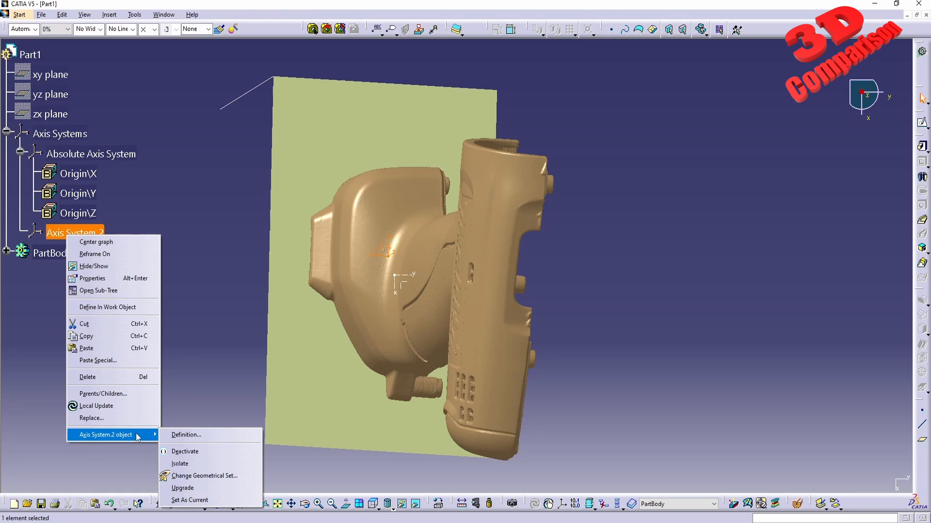
click(192, 500)
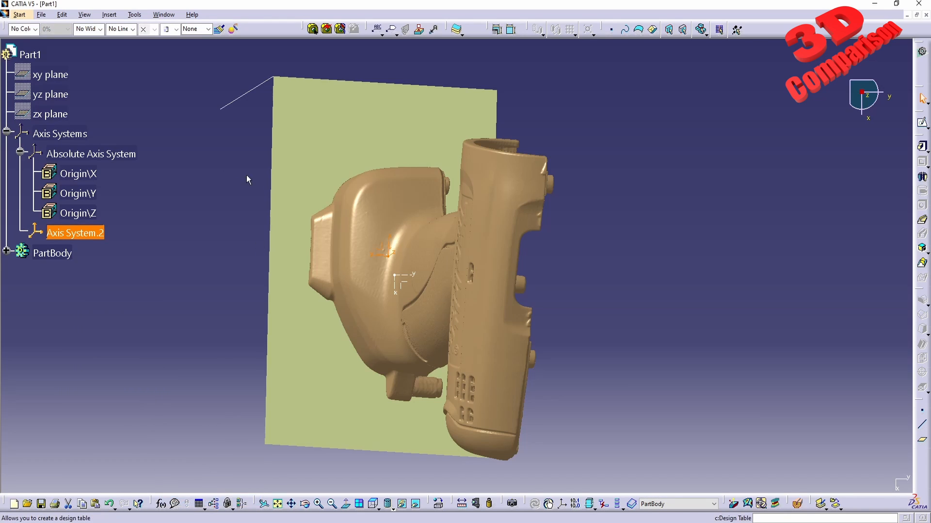
click(47, 231)
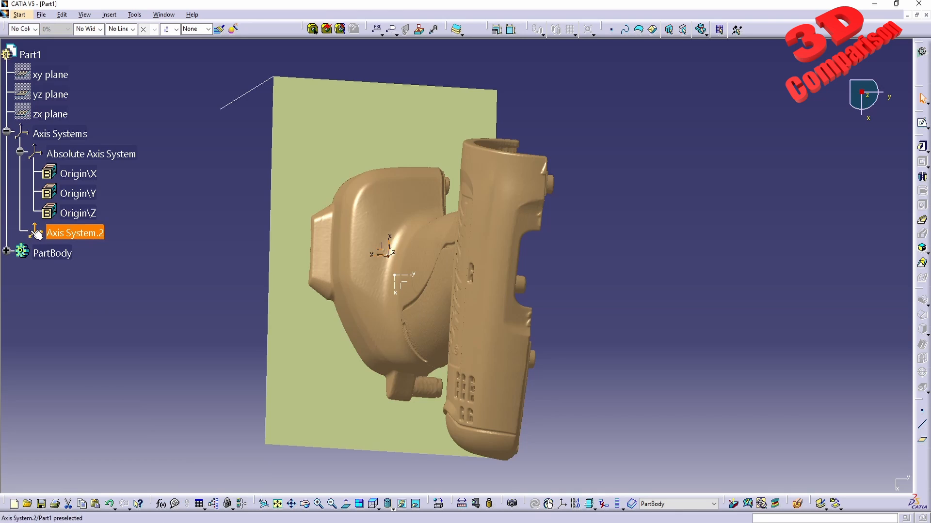
click(226, 360)
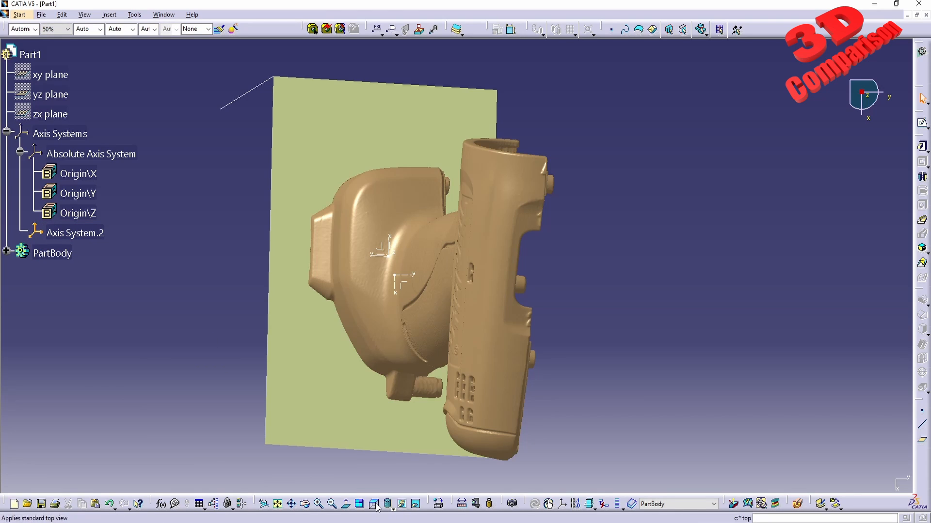
click(374, 505)
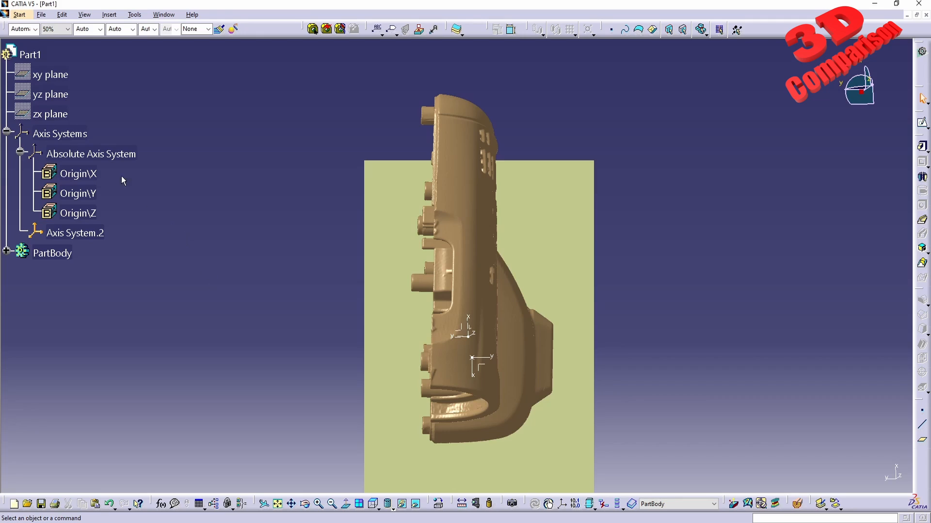
- Set the Absolute Axis System as current and view the mesh from the standard top view for comparison
click(129, 154)
right_click(112, 154)
mouse_move(202, 359)
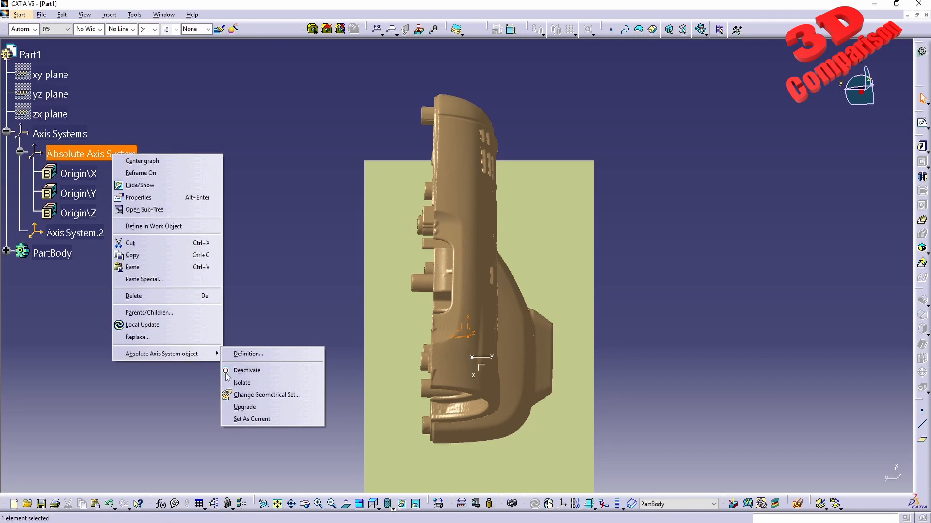
click(282, 420)
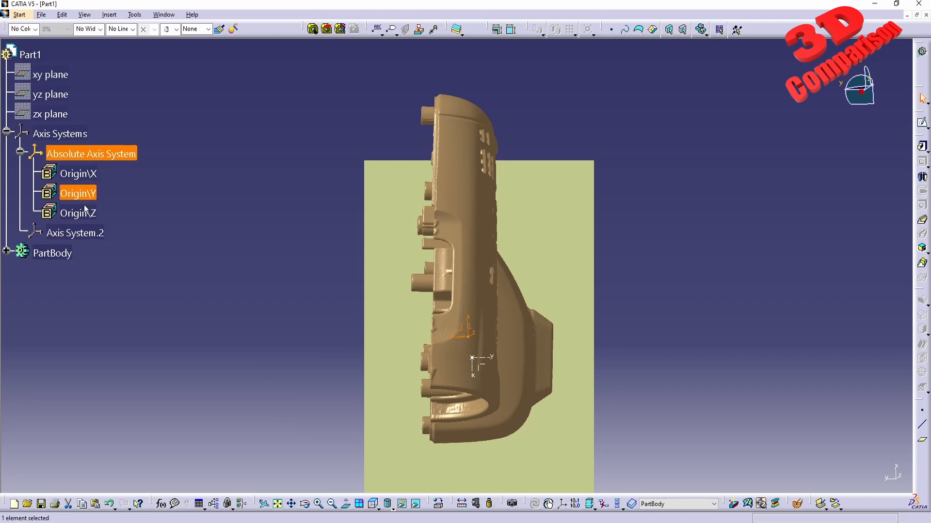
click(373, 504)
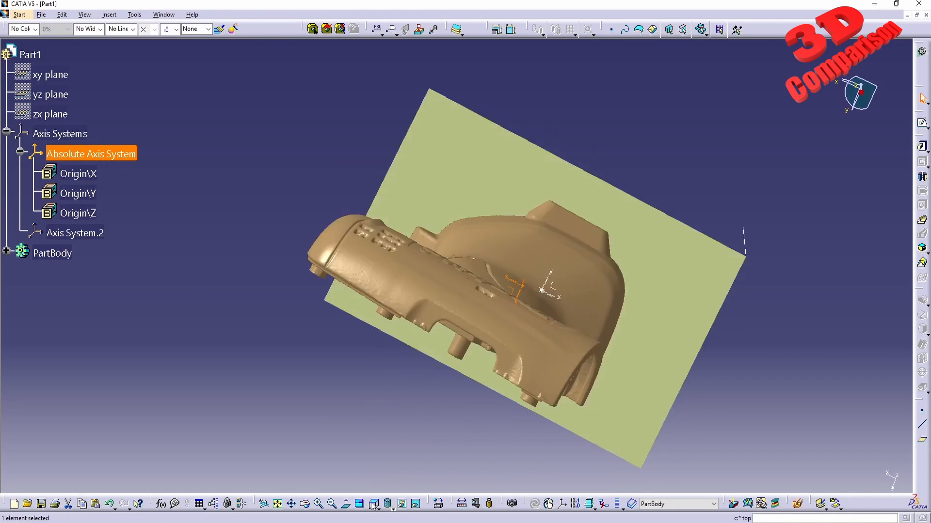
- Set Axis System.2 as current again and view the inside of the case standing on the recognized plane
right_click(92, 233)
mouse_move(159, 431)
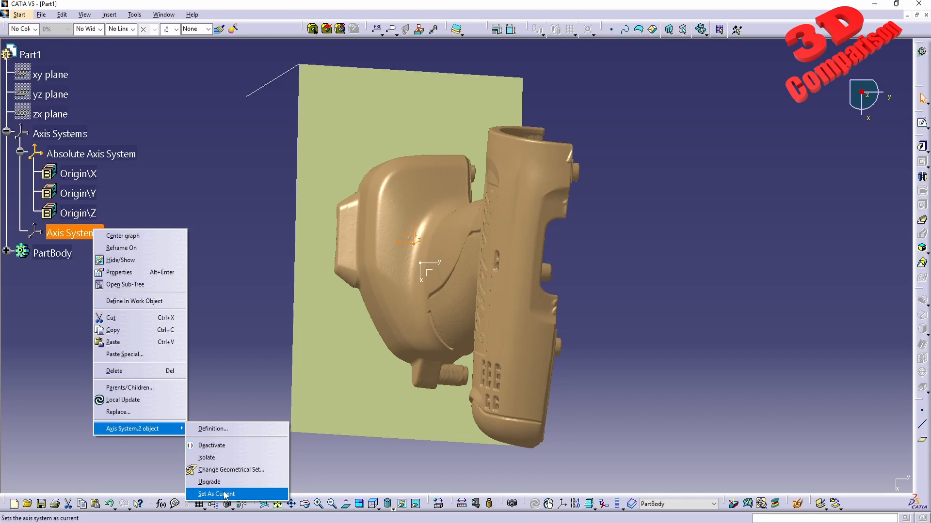
click(225, 495)
middle_drag(417, 439, 481, 346)
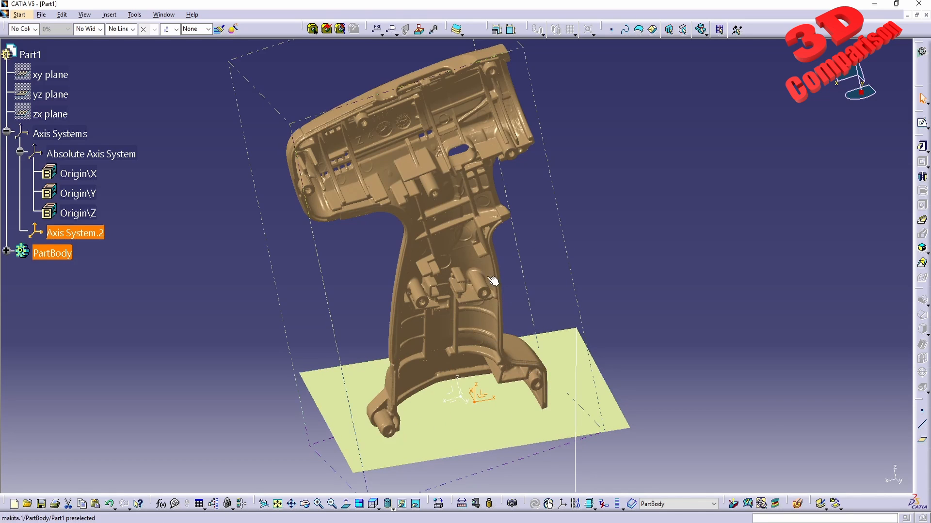
middle_drag(350, 372, 520, 319)
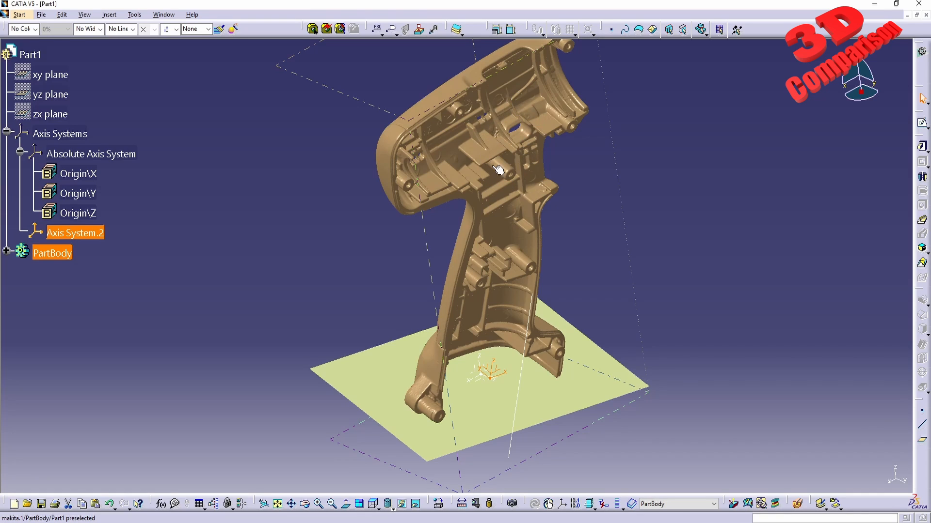
click(367, 466)
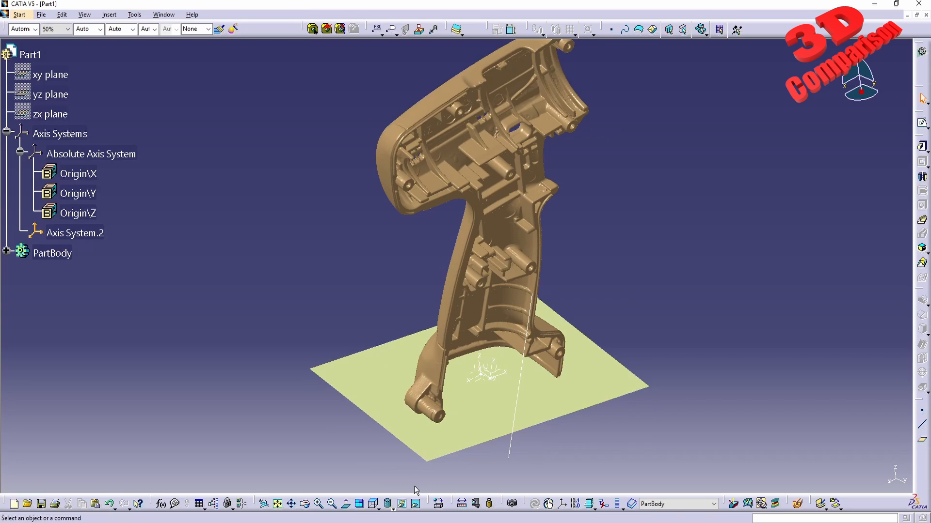
drag(414, 486, 21, 284)
drag(426, 280, 4, 40)
drag(530, 477, 812, 292)
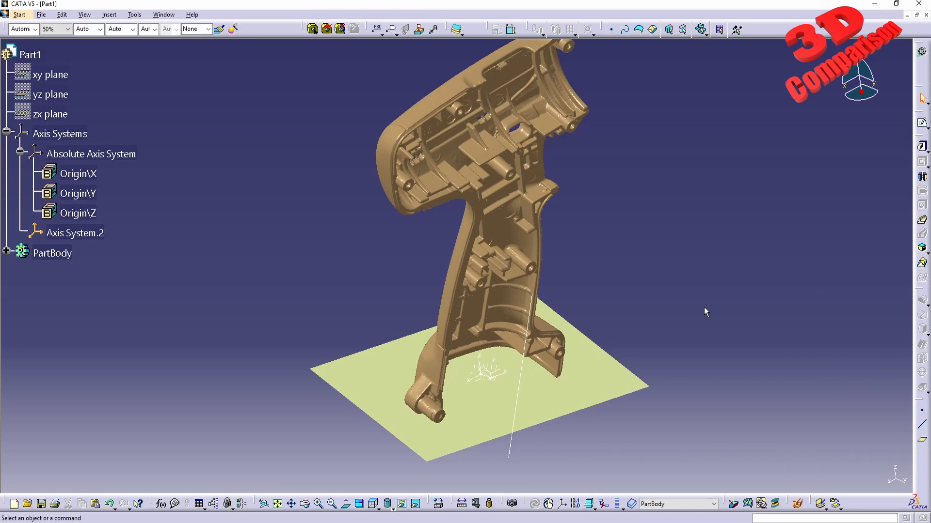